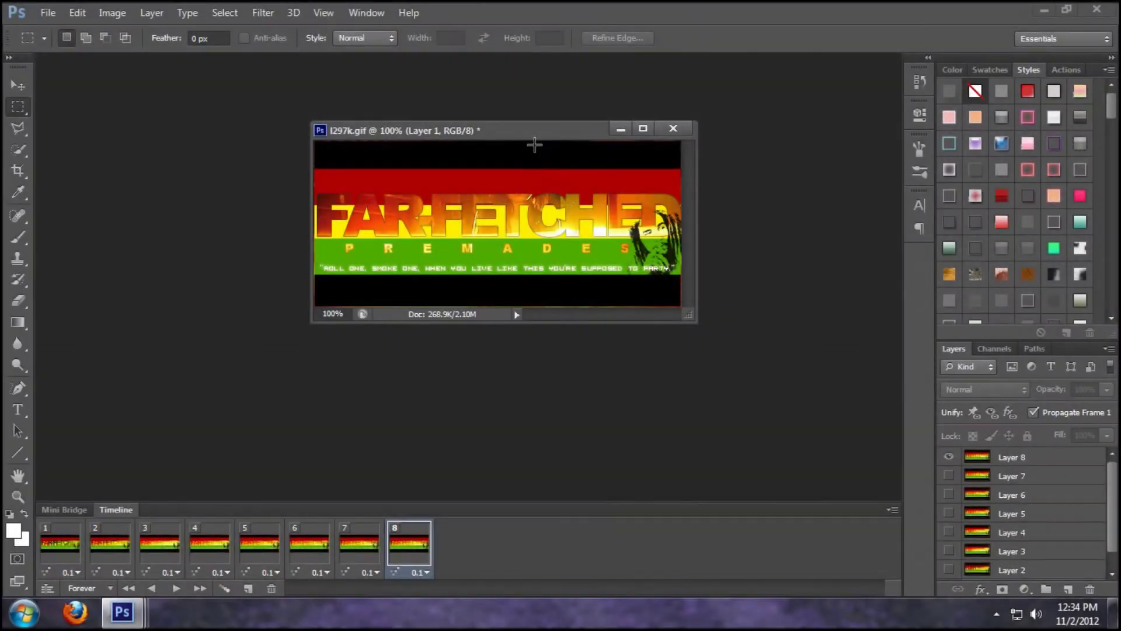
Step: Move and enlarge the I297k.gif window, stop its animation playback, and minimize it
drag(536, 132, 603, 119)
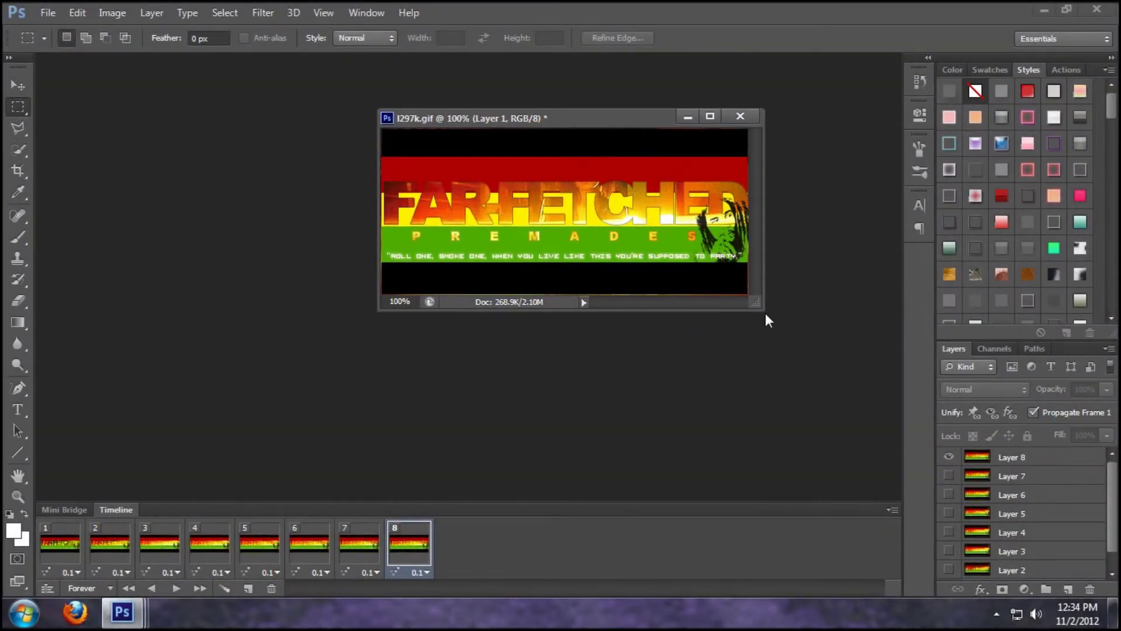
drag(762, 305, 795, 334)
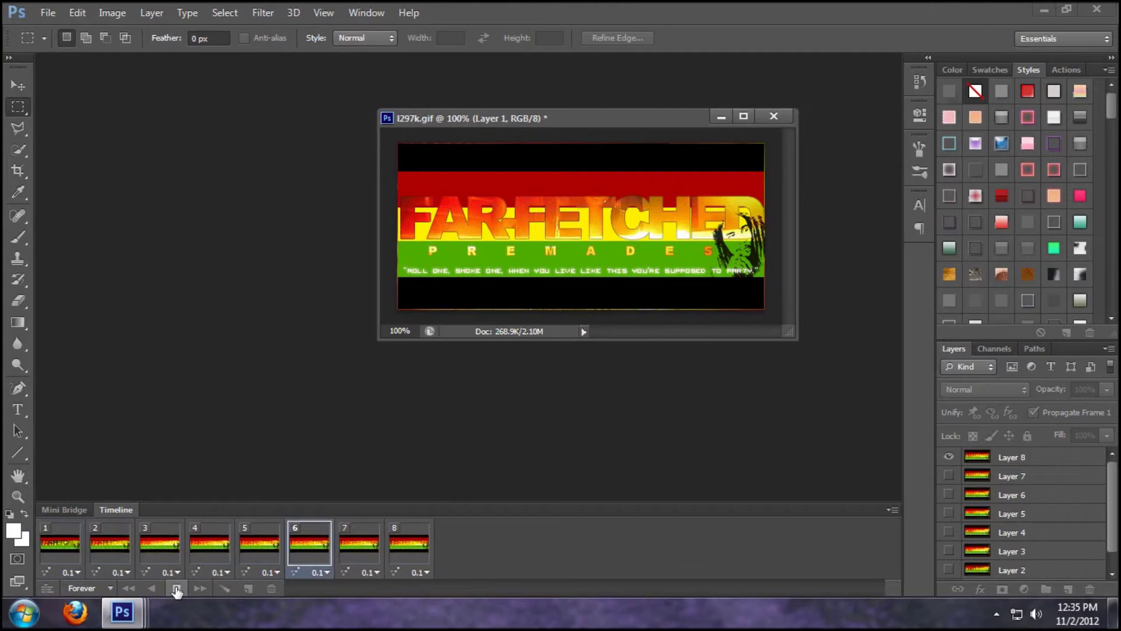
click(176, 588)
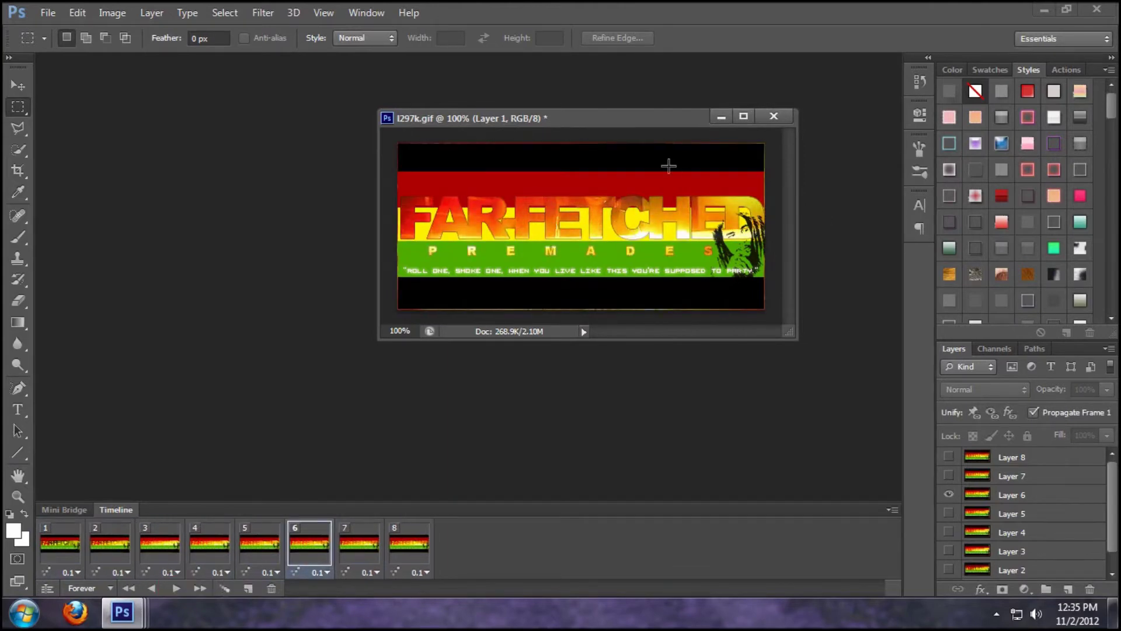
click(720, 117)
Step: Restore the 1~0.jpg and meganfoxtransformers.psd windows, and bring 1~0.jpg to the front
mouse_move(117, 613)
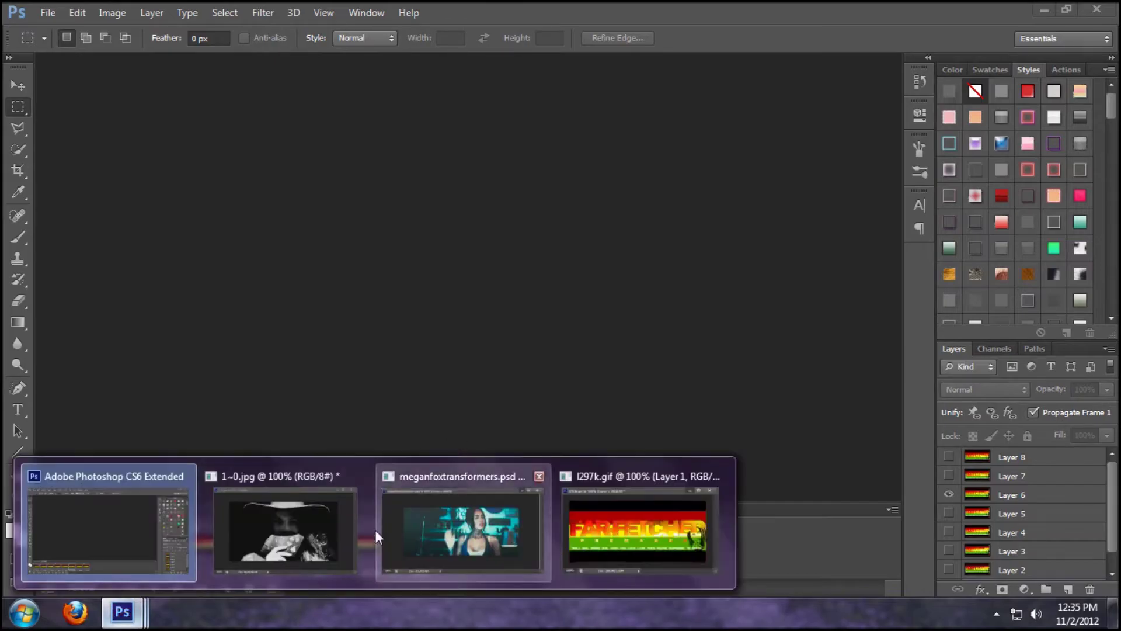
click(286, 534)
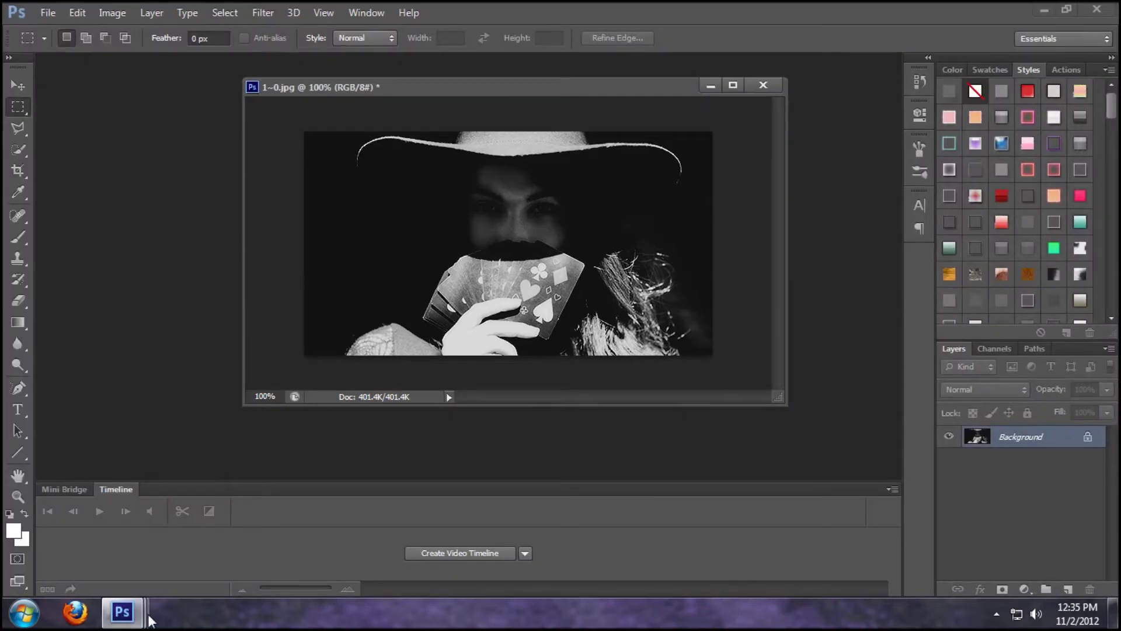
mouse_move(137, 612)
click(433, 531)
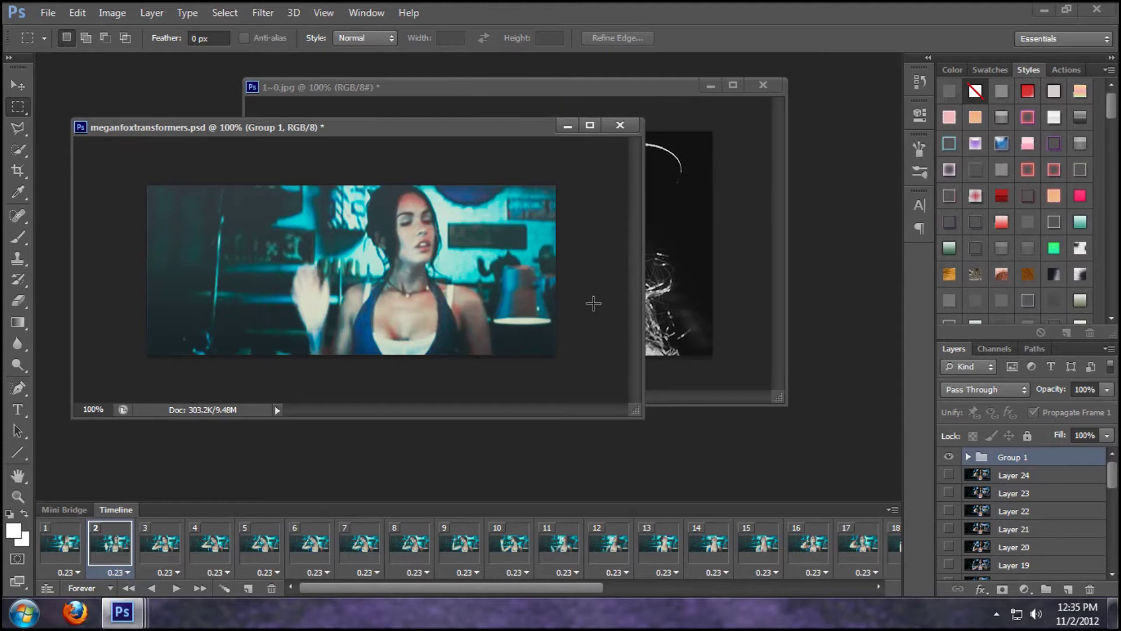
click(698, 217)
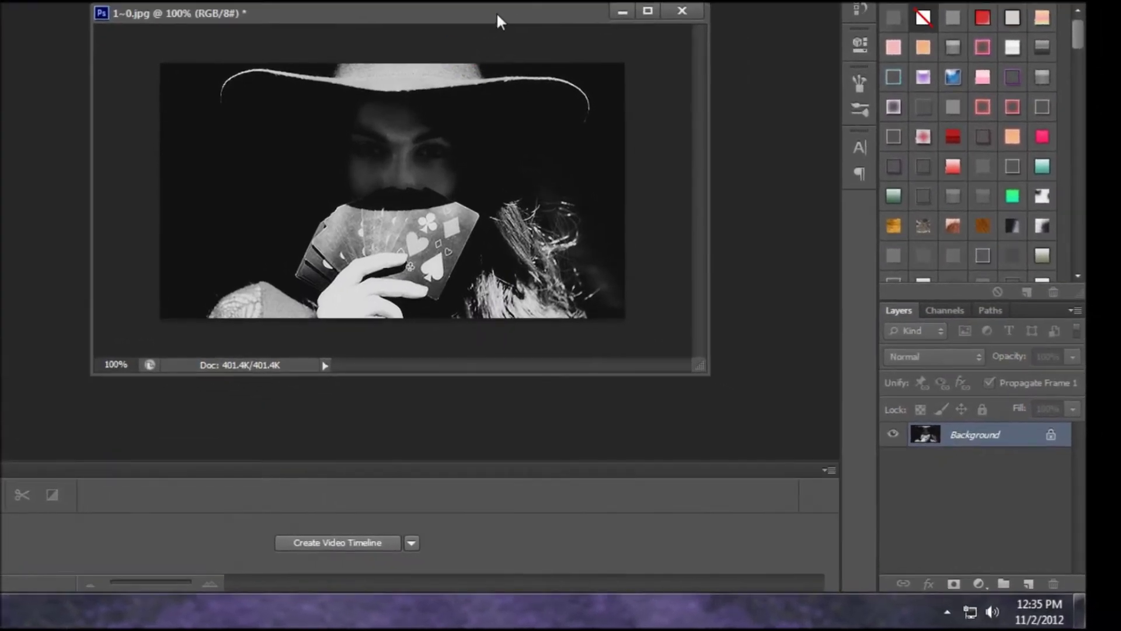
drag(530, 47, 582, 54)
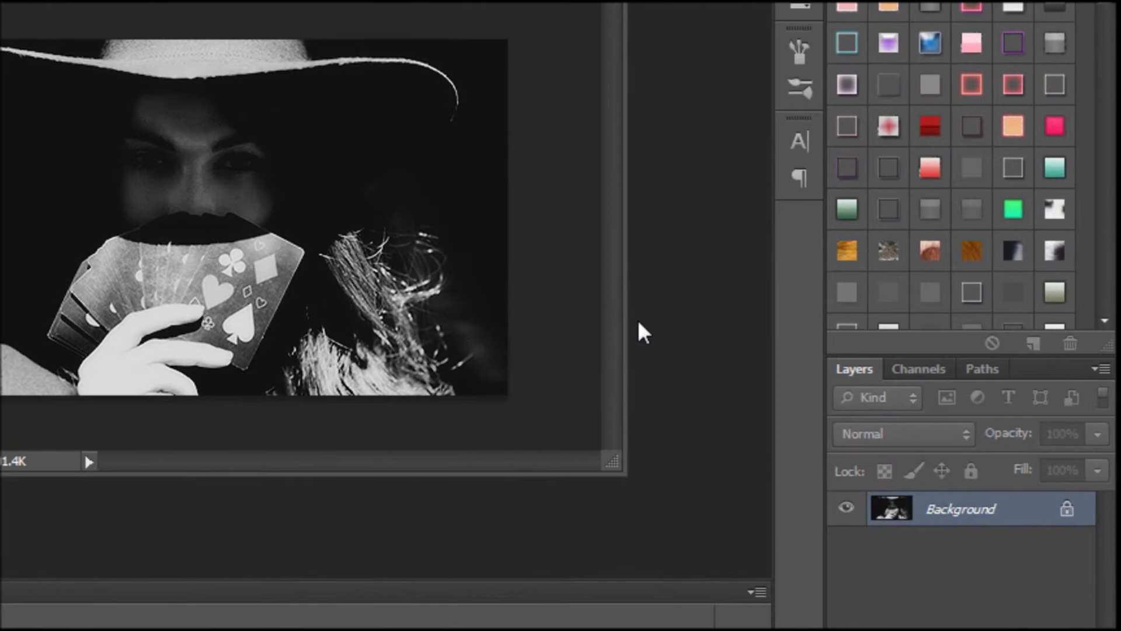
Step: Duplicate the Background layer of 1~0.jpg as Background copy and delete the original Background layer
right_click(1020, 509)
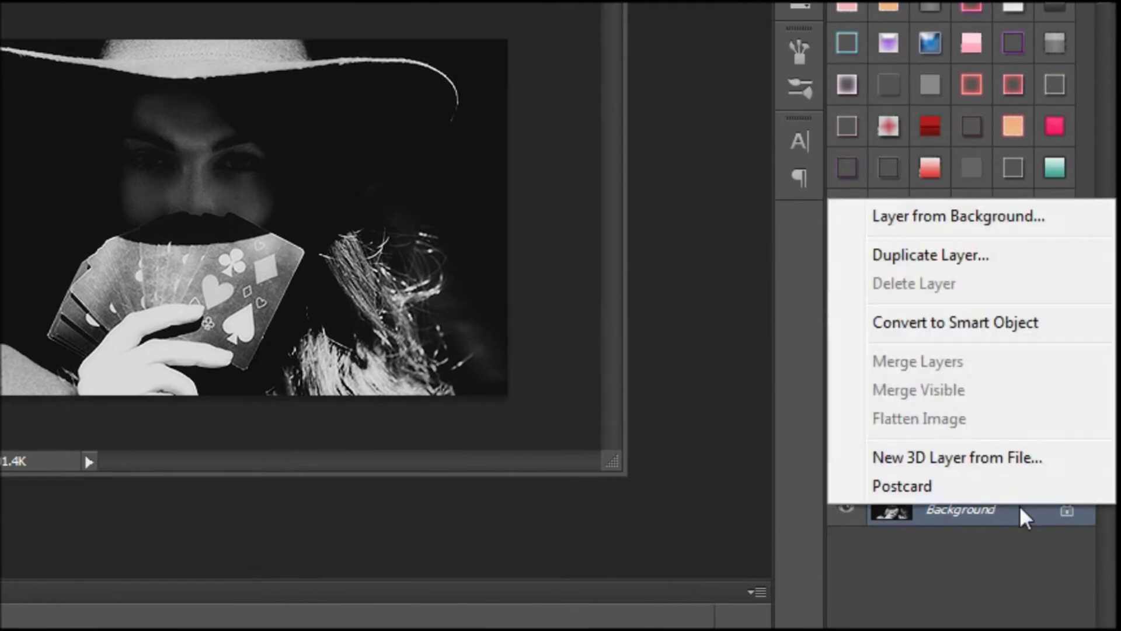
click(939, 255)
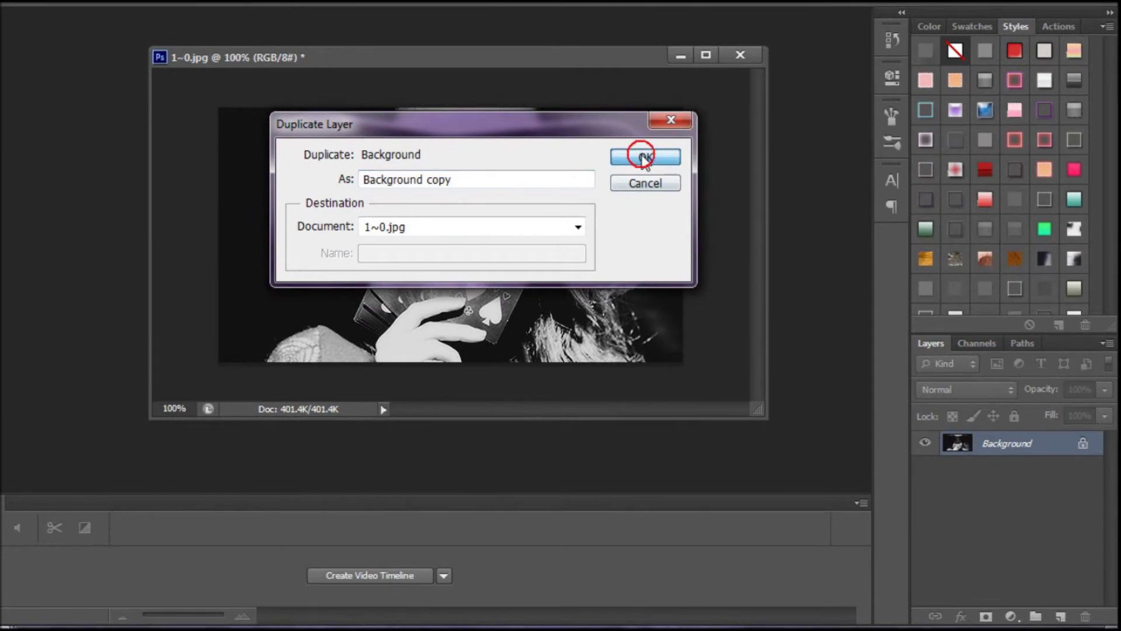
click(642, 157)
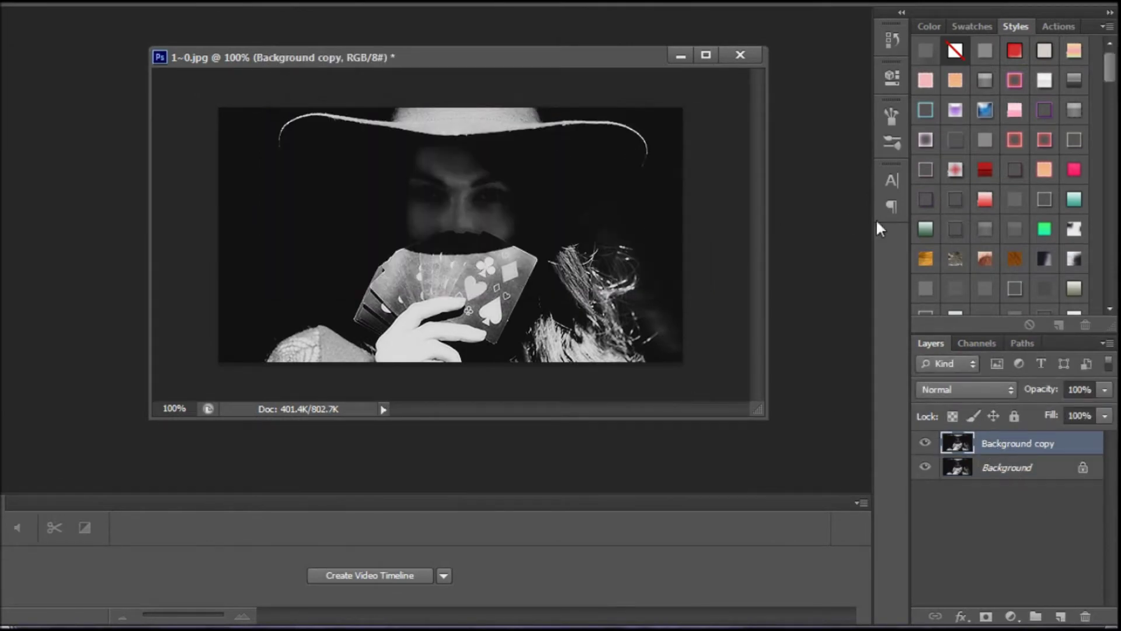
click(1004, 467)
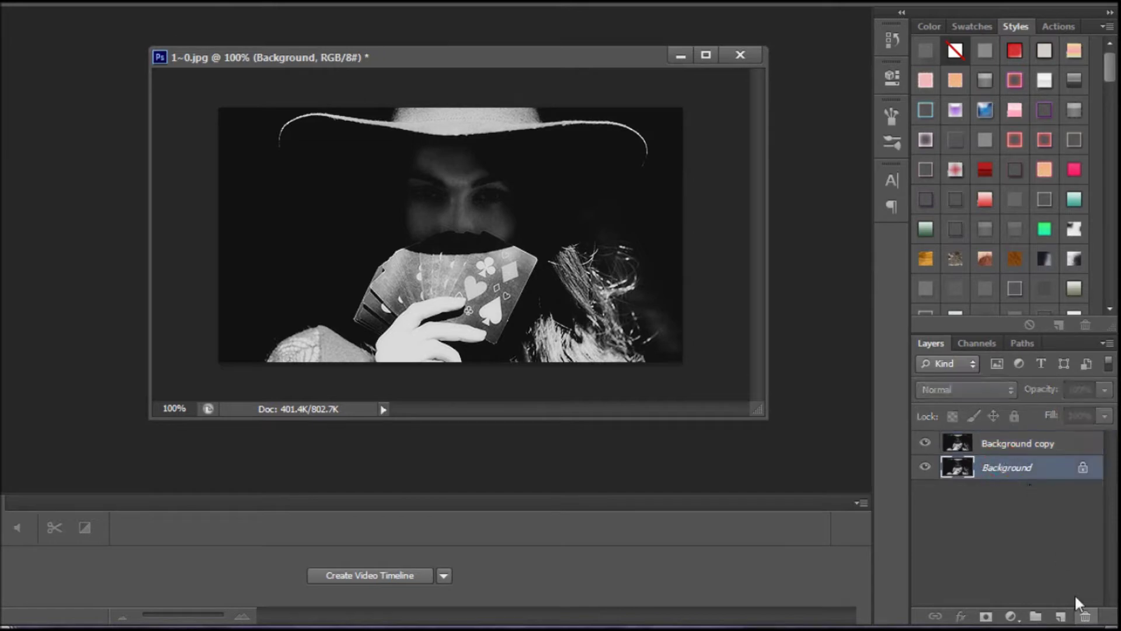
drag(1039, 470, 1086, 617)
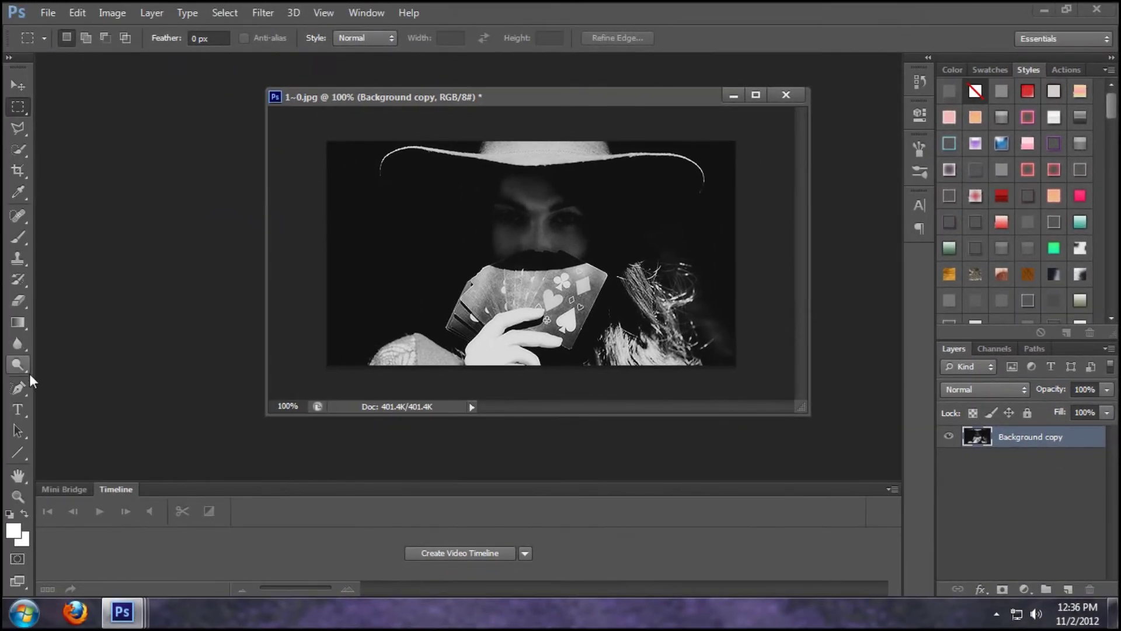
Step: Create a full-width text box over the upper part of the photo containing the text TGIFRIDAY
click(26, 411)
drag(327, 152, 736, 319)
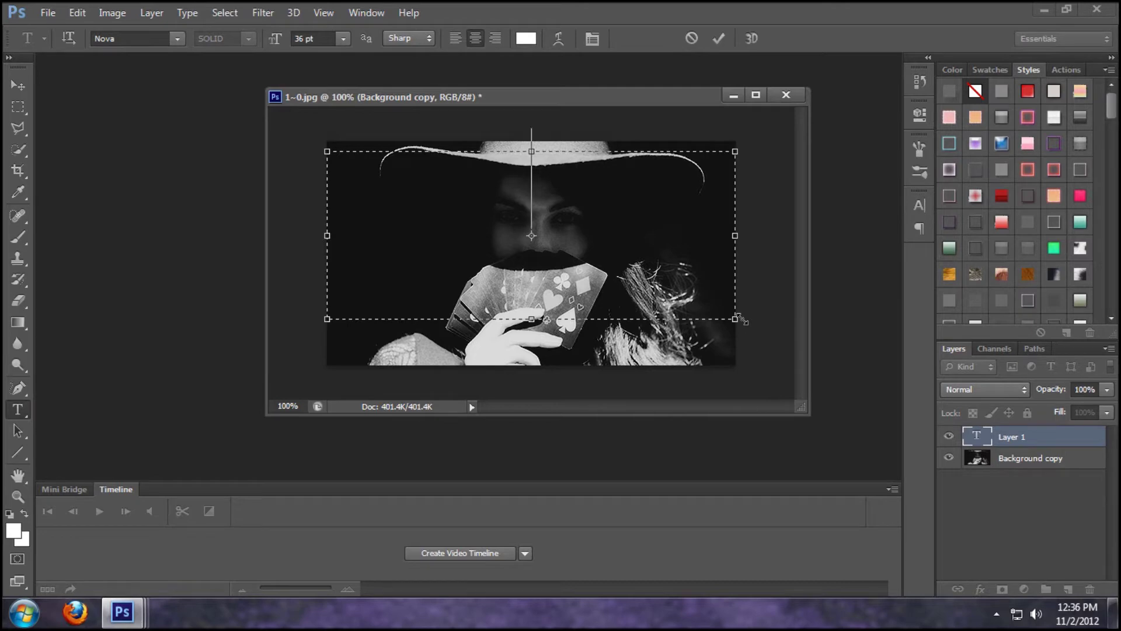
text(T)
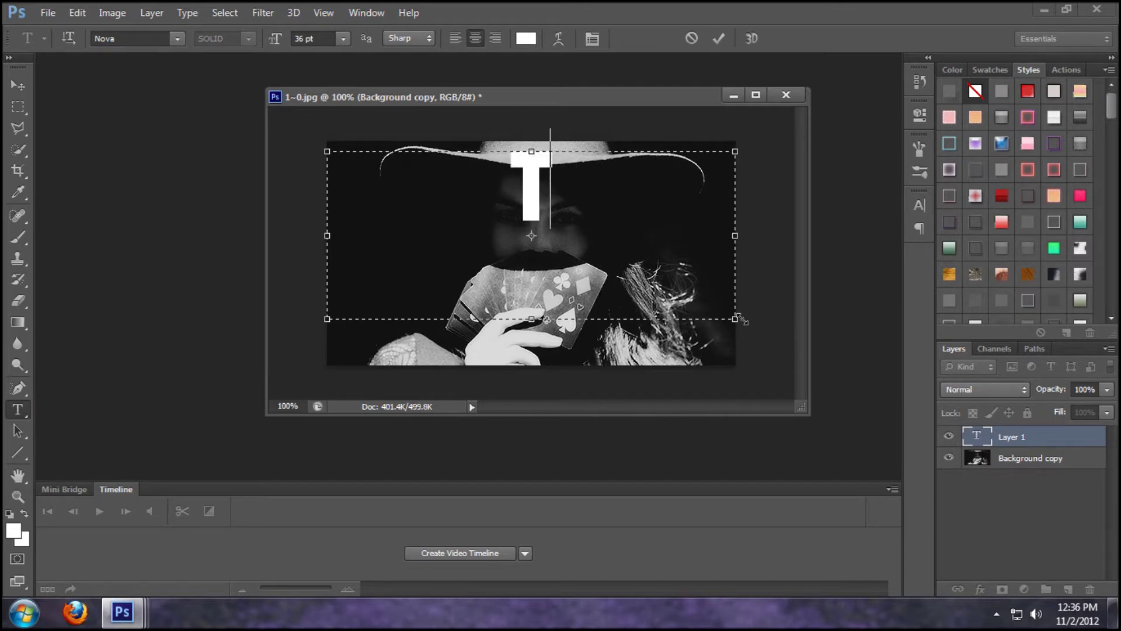
text(G)
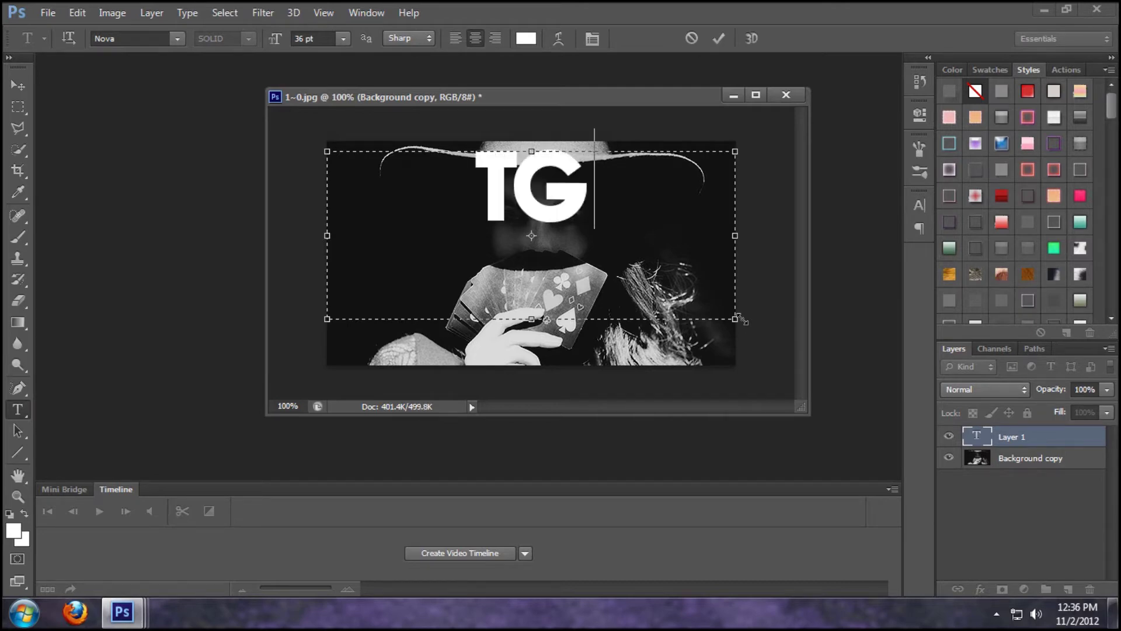
text(I)
text(FRIDAY)
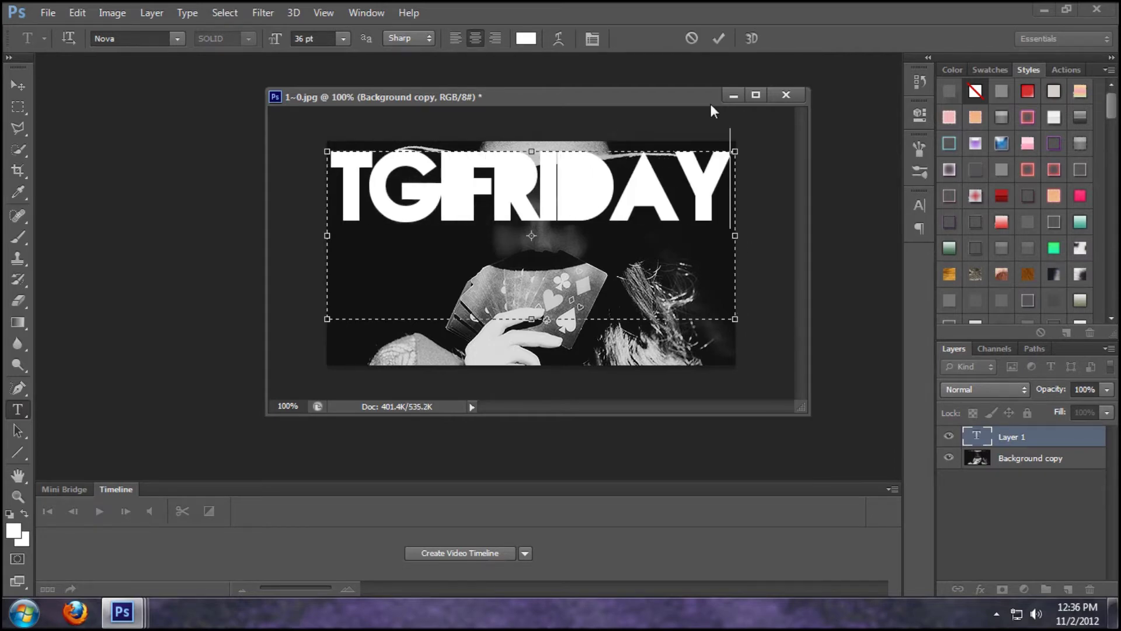
click(719, 38)
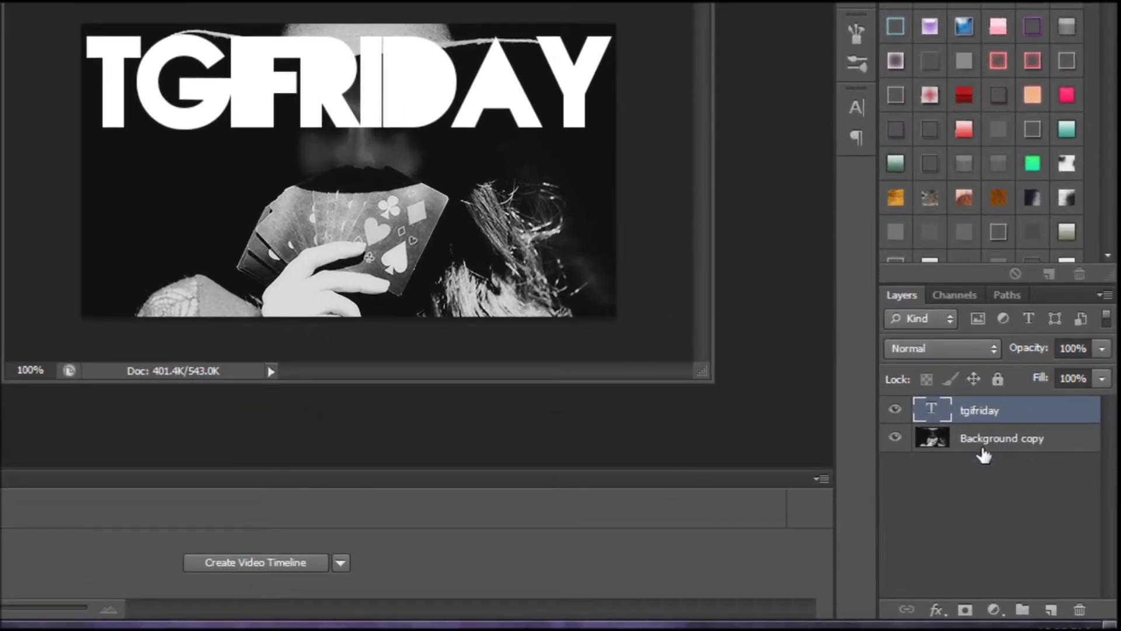
Step: Rasterize the tgifriday type layer
right_click(1000, 412)
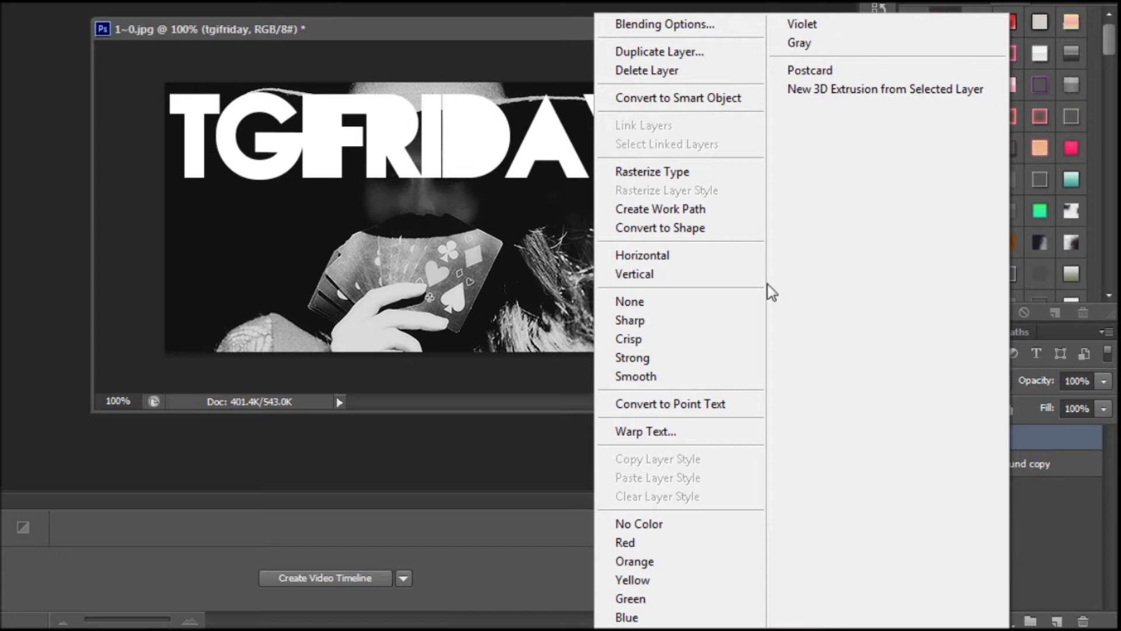
click(733, 170)
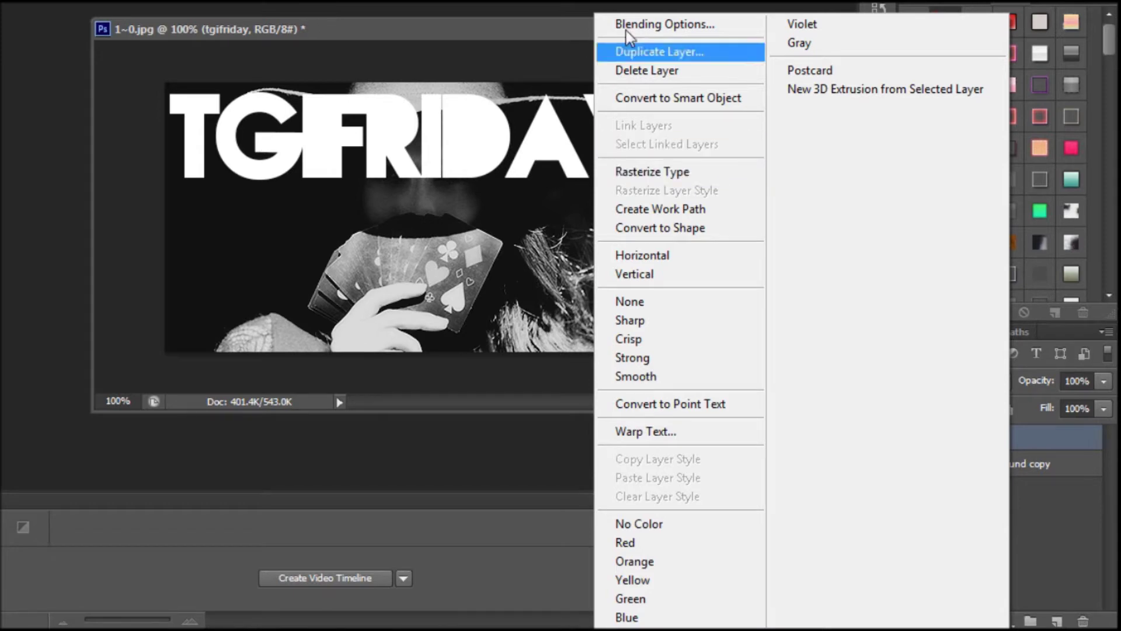
click(689, 174)
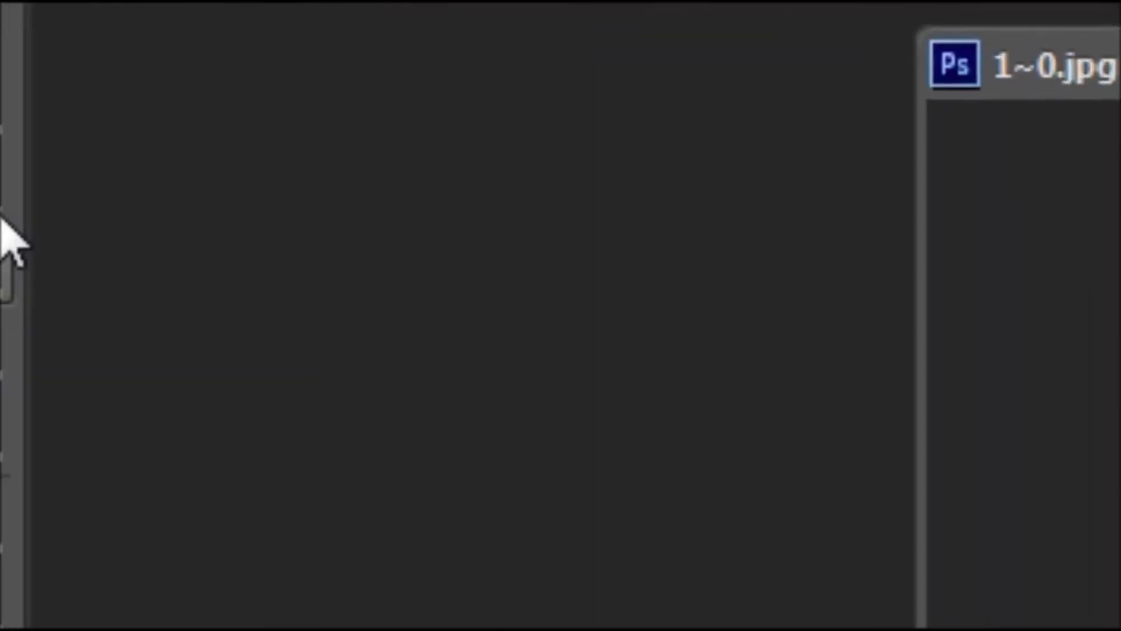
Step: Select all the letters of TGIFRIDAY with the Quick Selection tool, undoing a selection that spills over the whole canvas
click(102, 397)
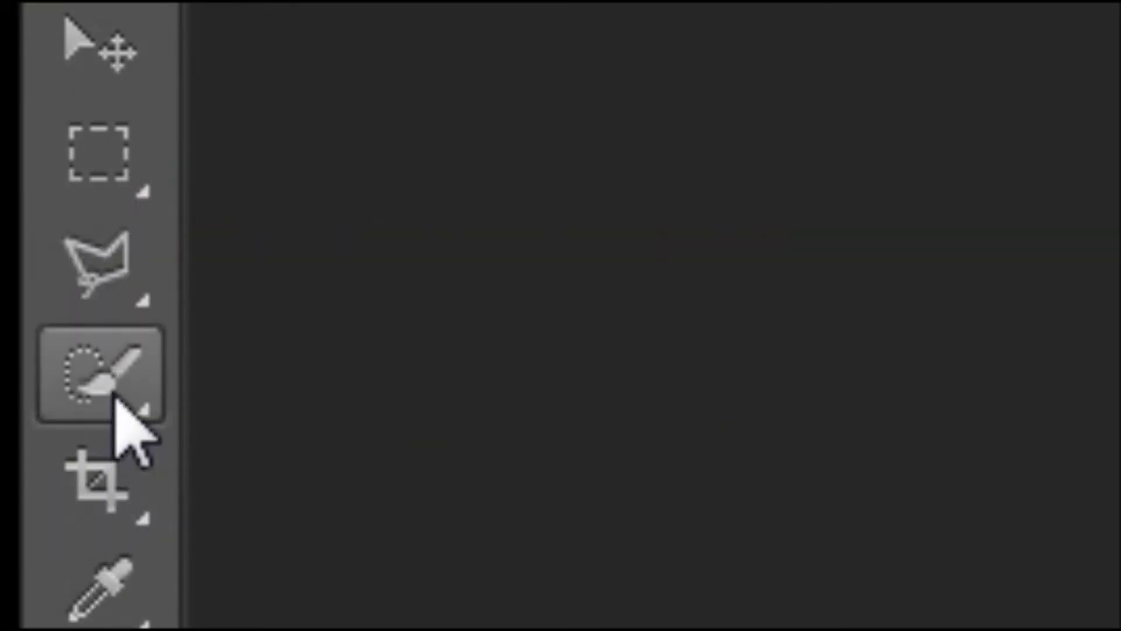
click(104, 377)
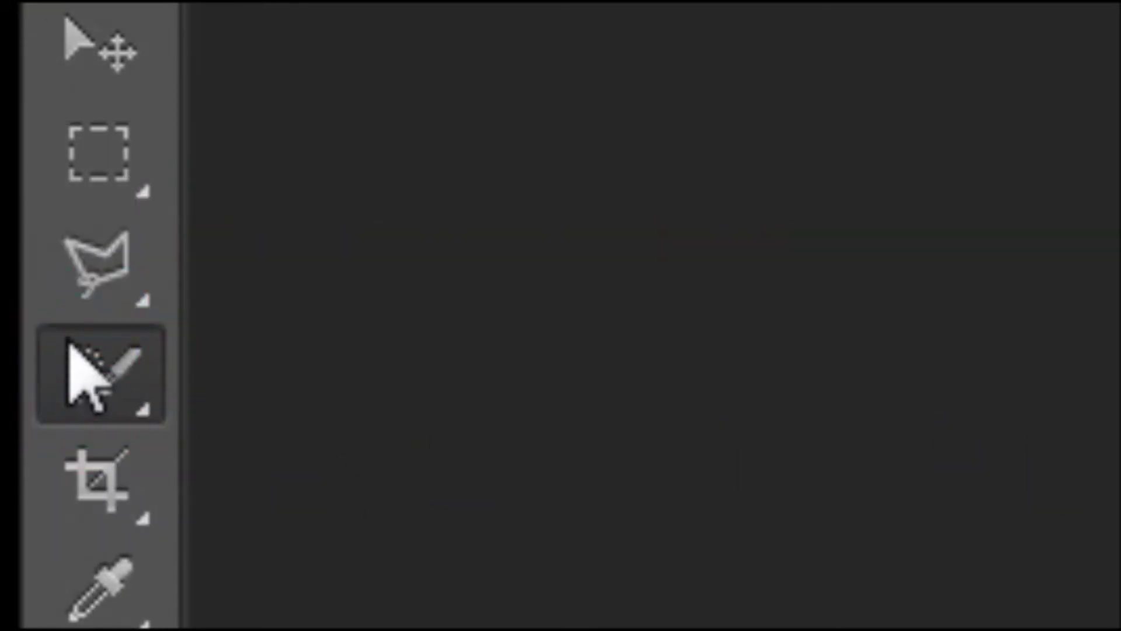
right_click(75, 376)
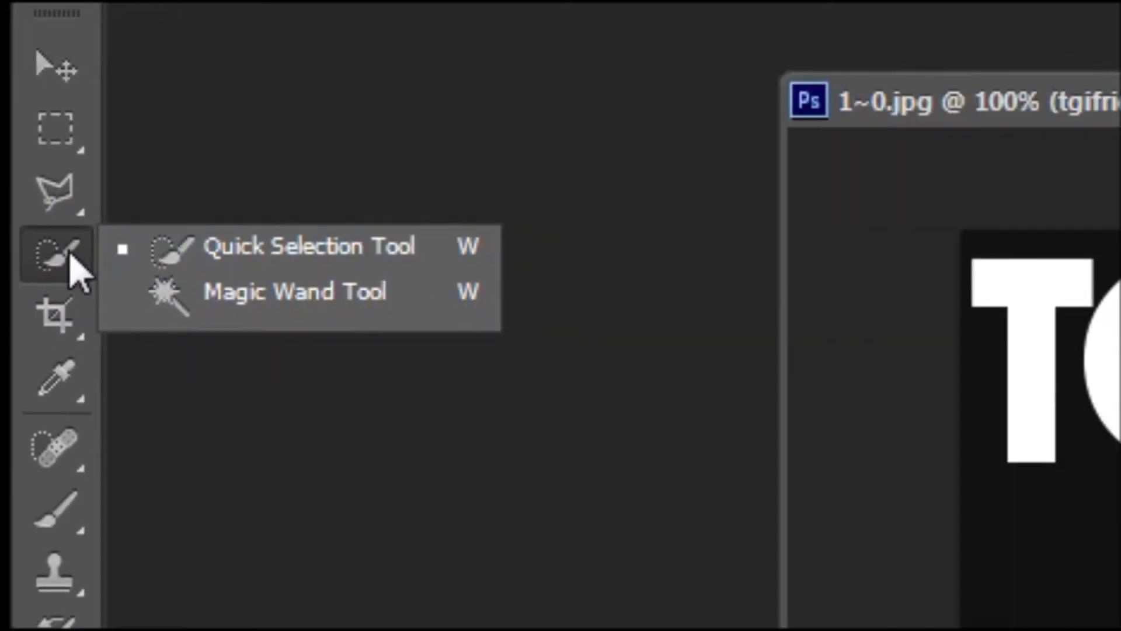
click(126, 365)
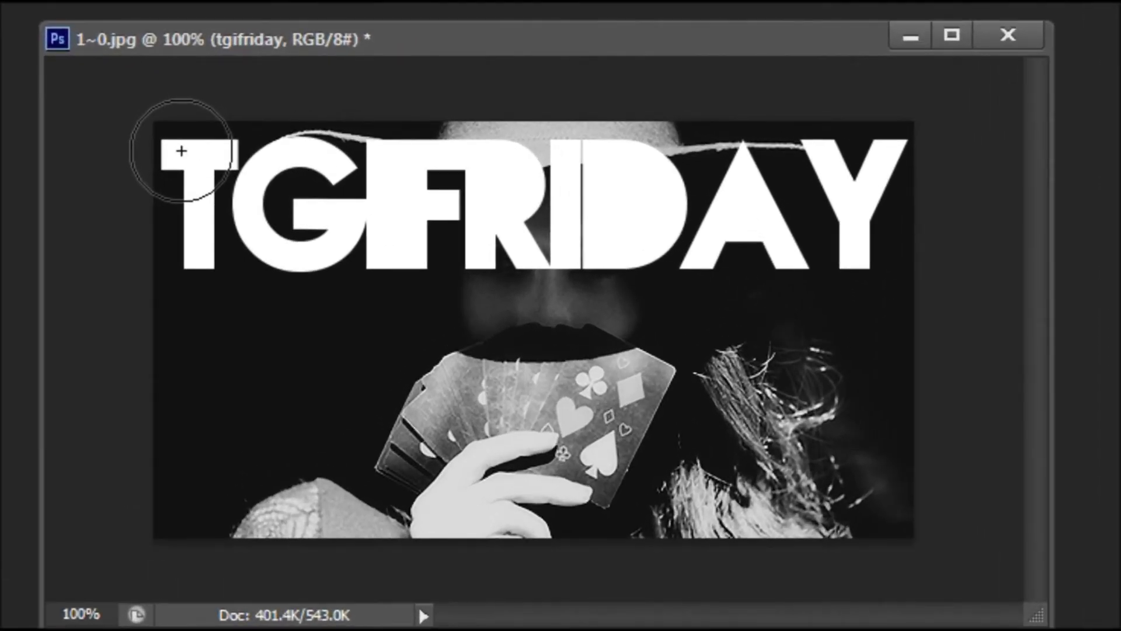
click(175, 143)
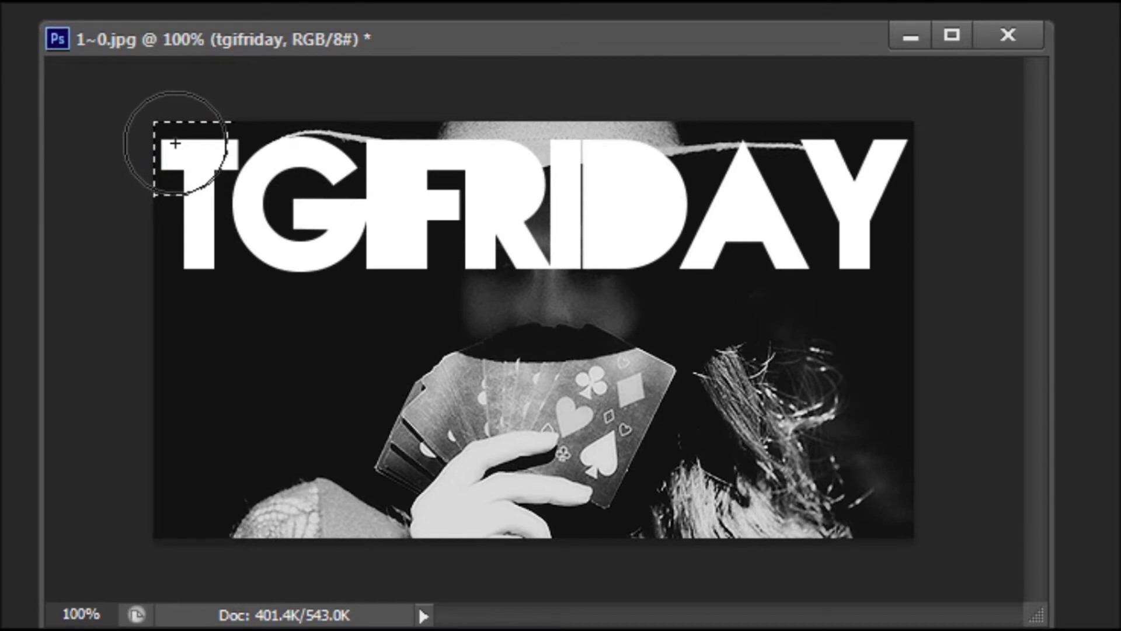
mouse_move(178, 144)
mouse_down()
mouse_move(352, 145)
mouse_move(940, 204)
mouse_up()
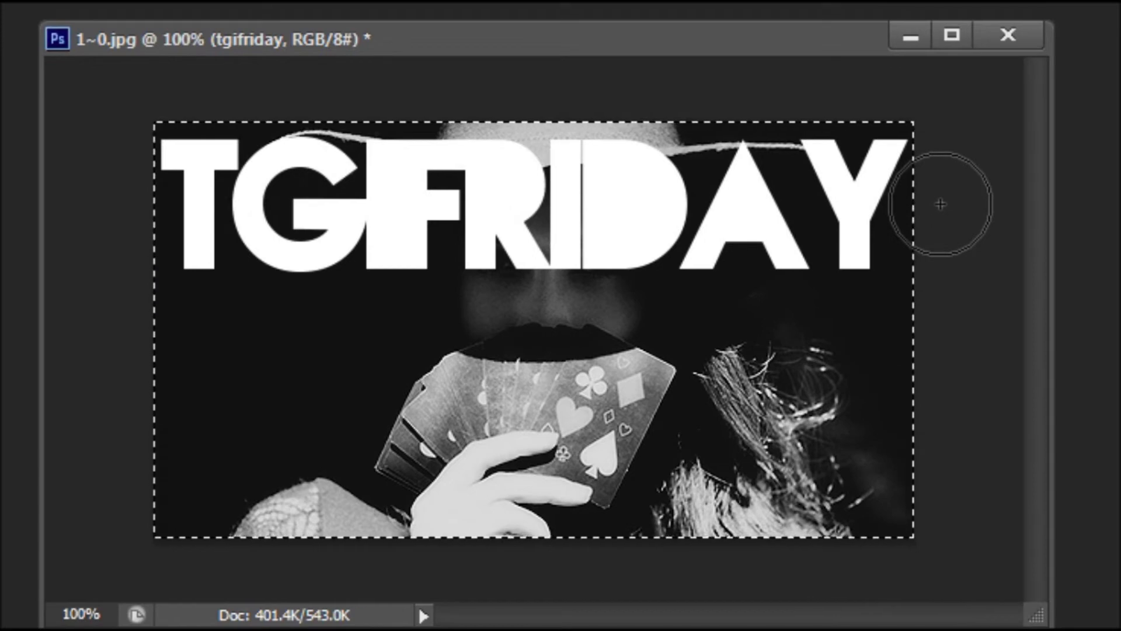
key(ctrl+z)
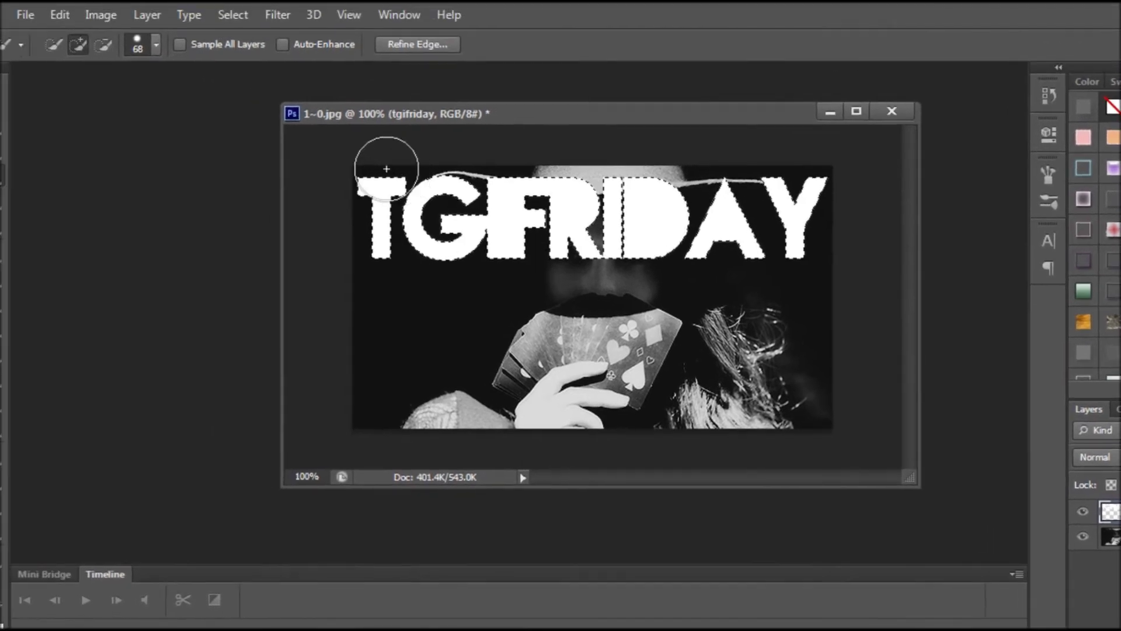
Step: Merge the tgifriday layer down into the Background copy layer
click(153, 15)
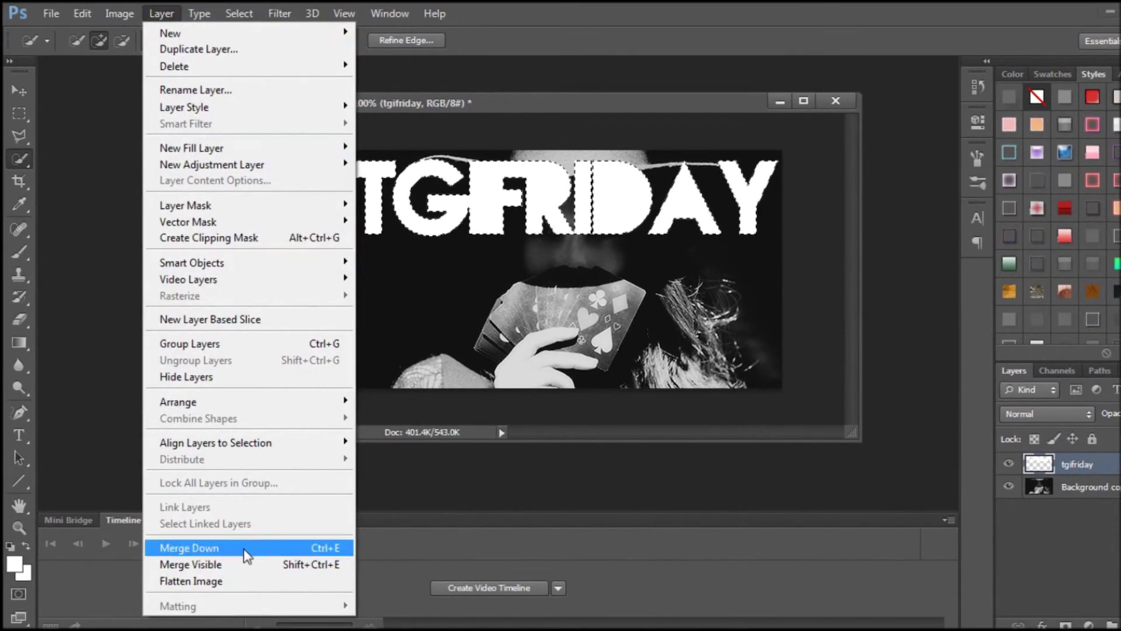
click(242, 560)
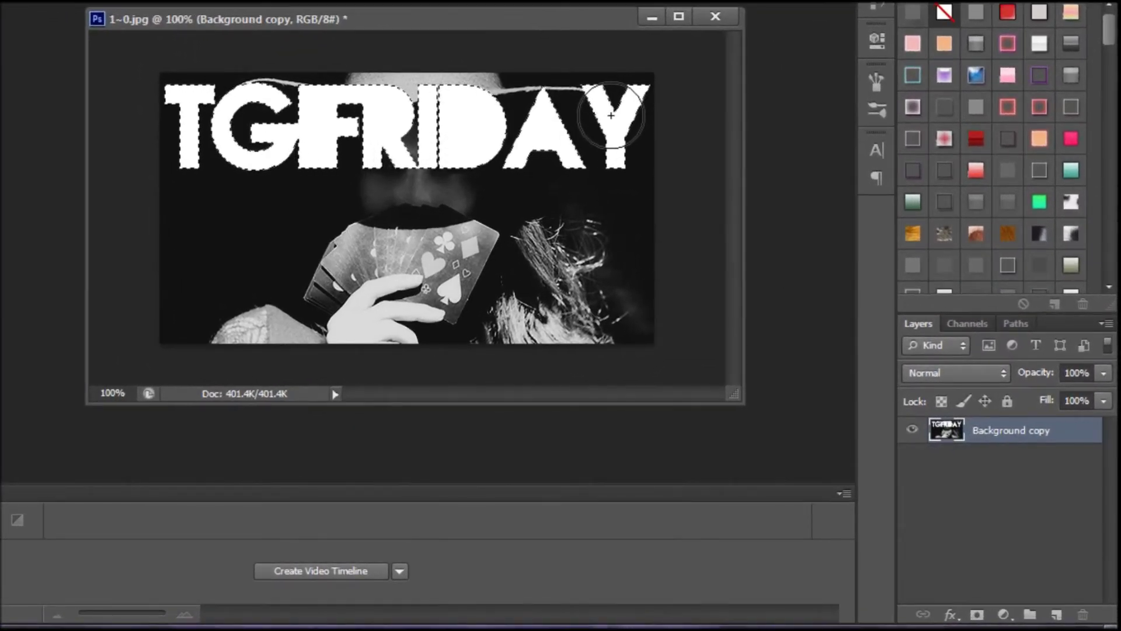
Step: Cut the selected letters onto a layer of their own and delete that layer to leave transparent lettering
right_click(611, 116)
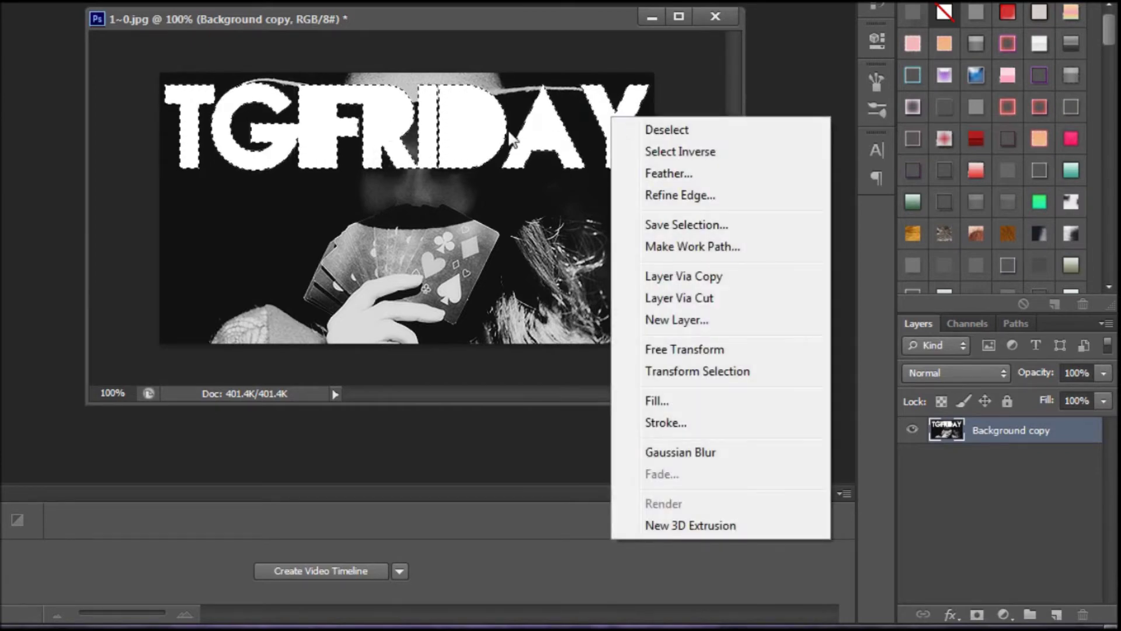
click(711, 299)
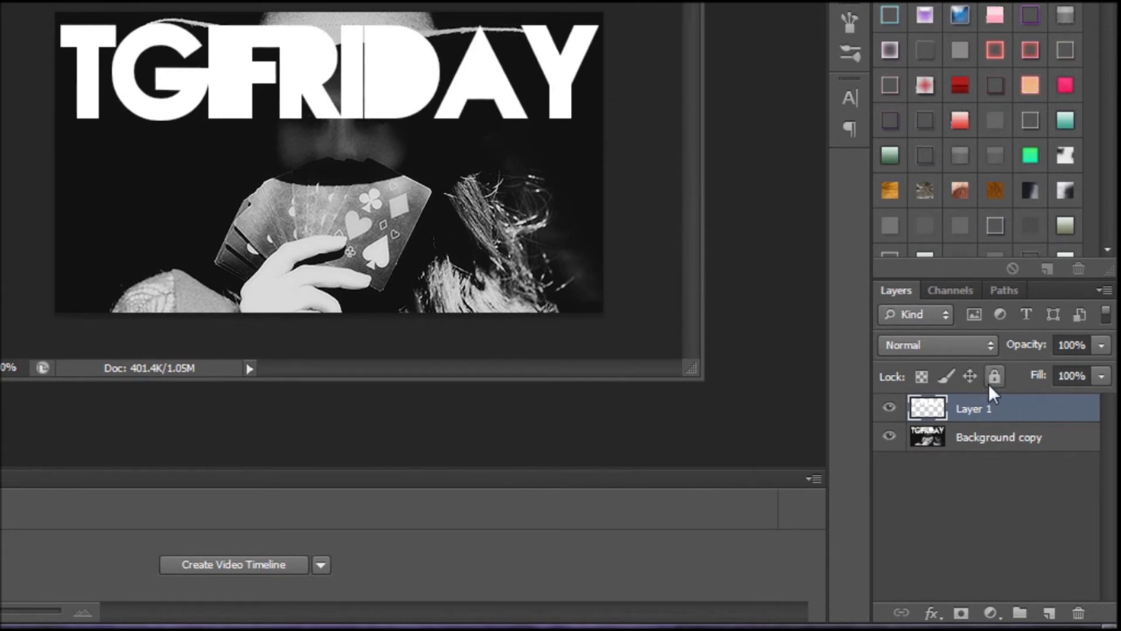
click(1079, 613)
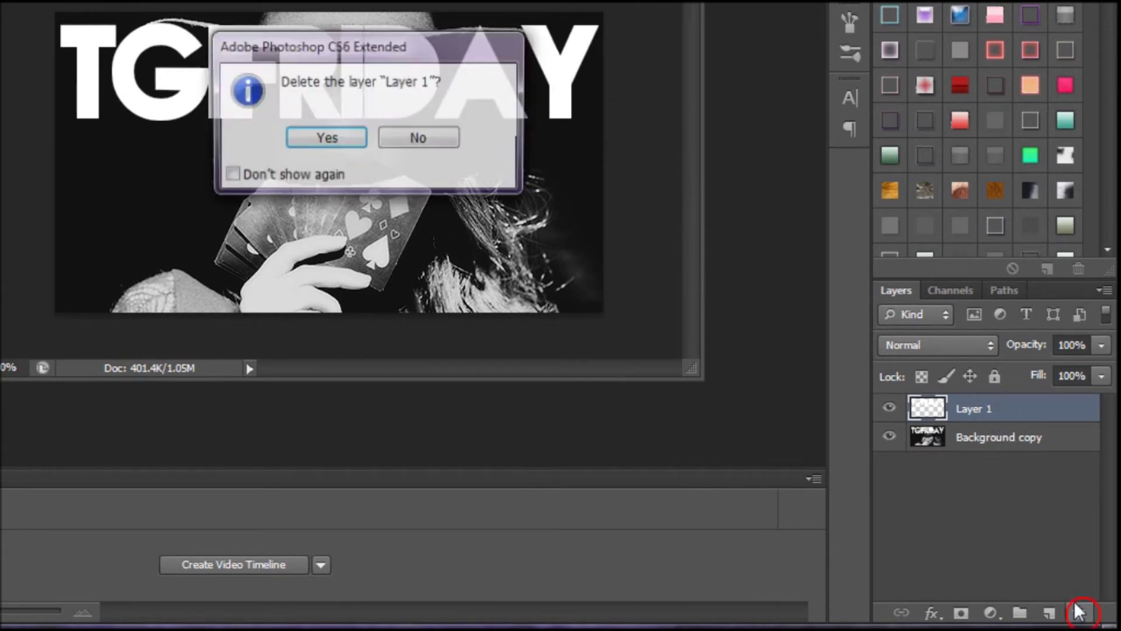
click(338, 136)
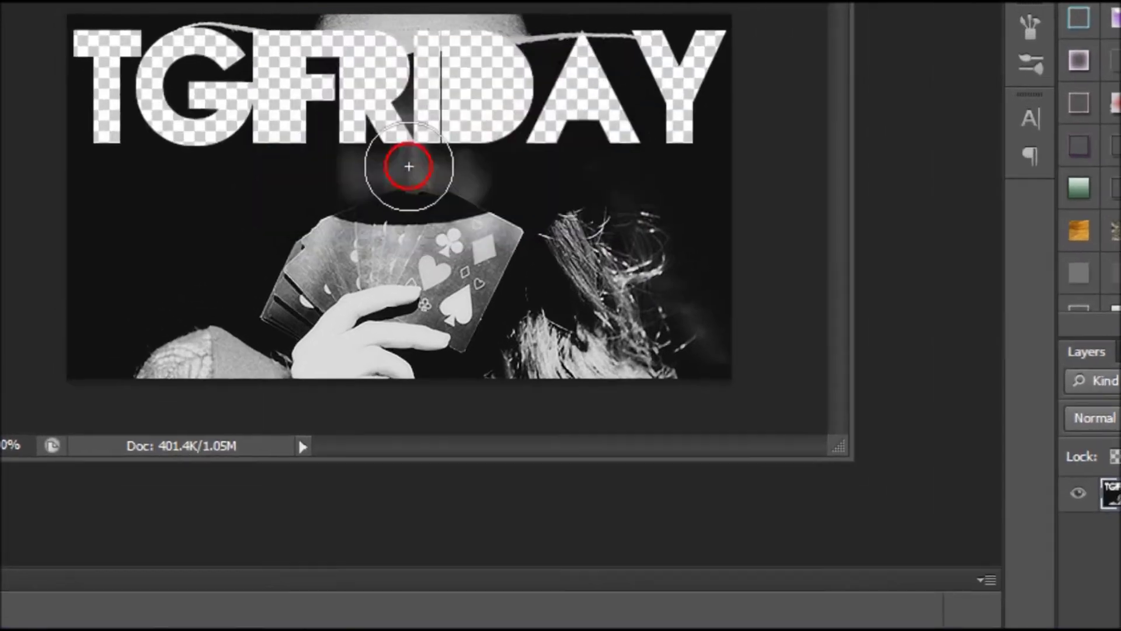
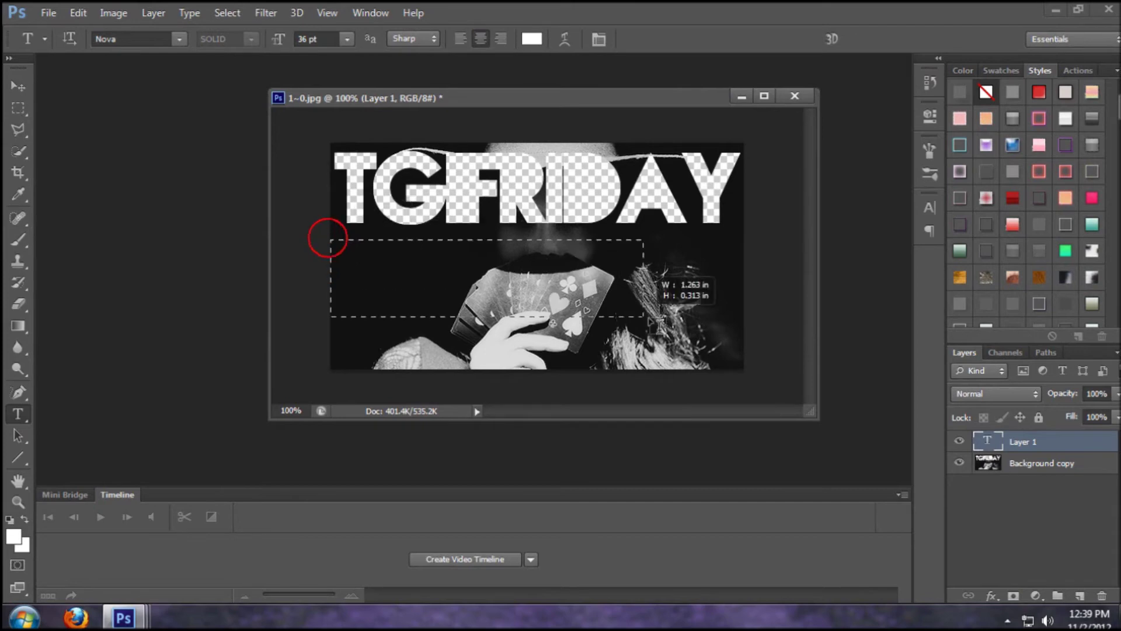
Step: Set the font of the new text box below the TGIFRIDAY lettering to GENUINE at 10 pt
click(178, 39)
drag(384, 386, 390, 245)
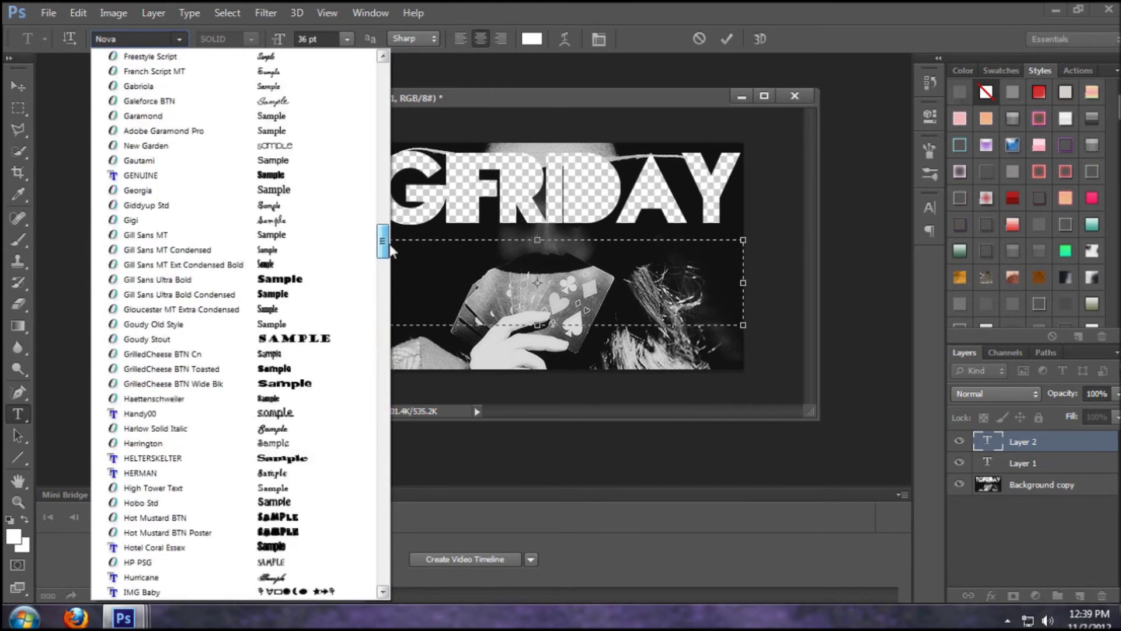
click(315, 176)
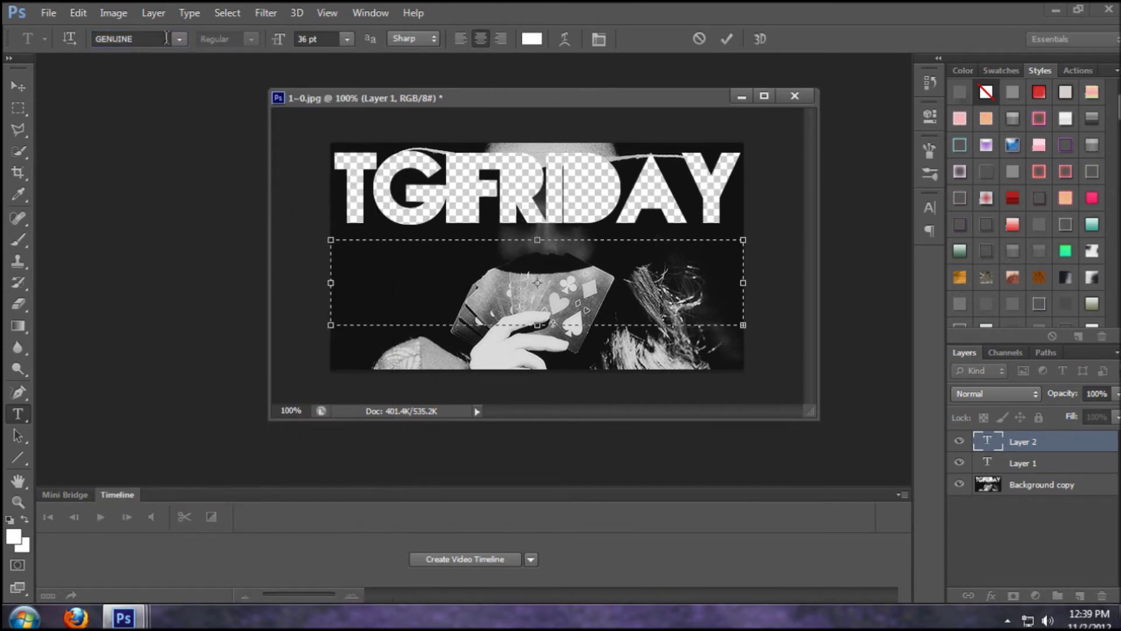
click(347, 38)
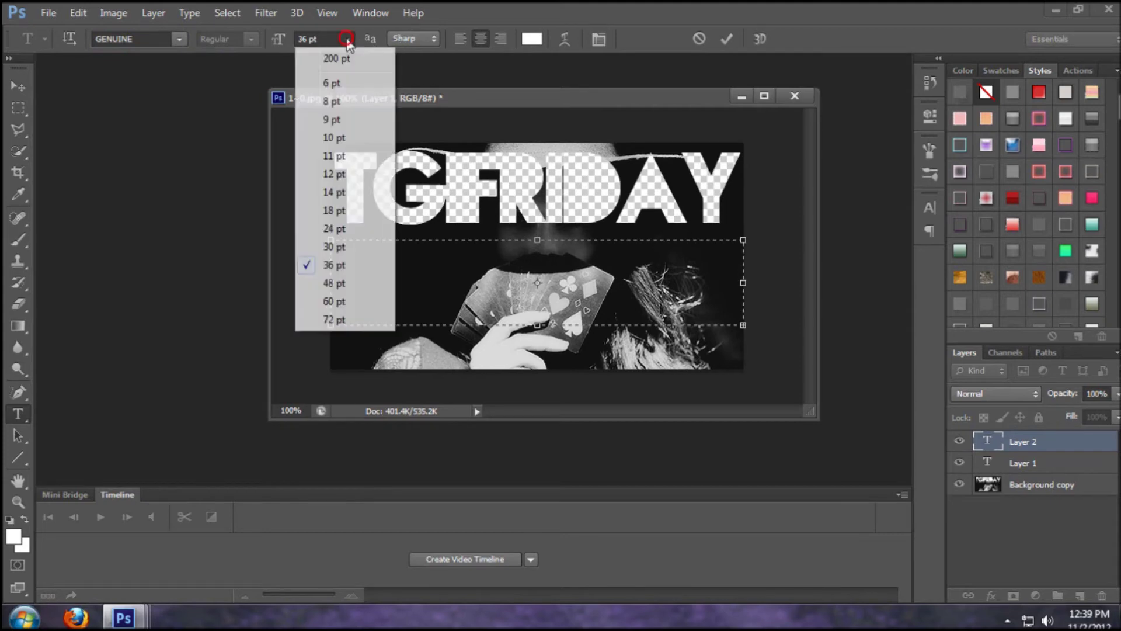
click(349, 209)
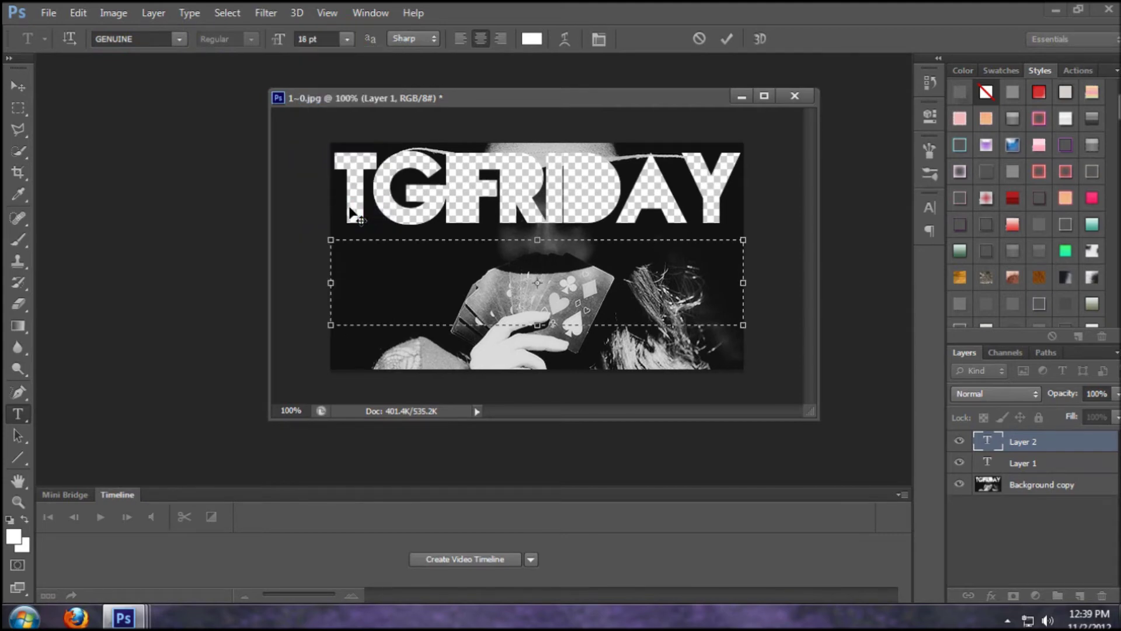
click(346, 39)
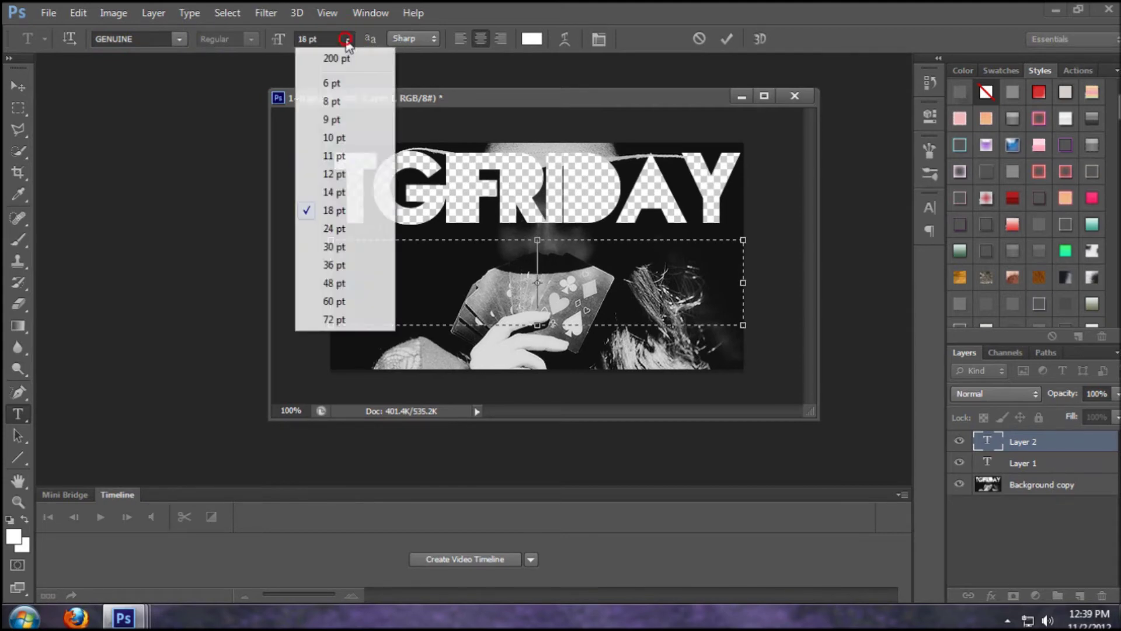
click(349, 173)
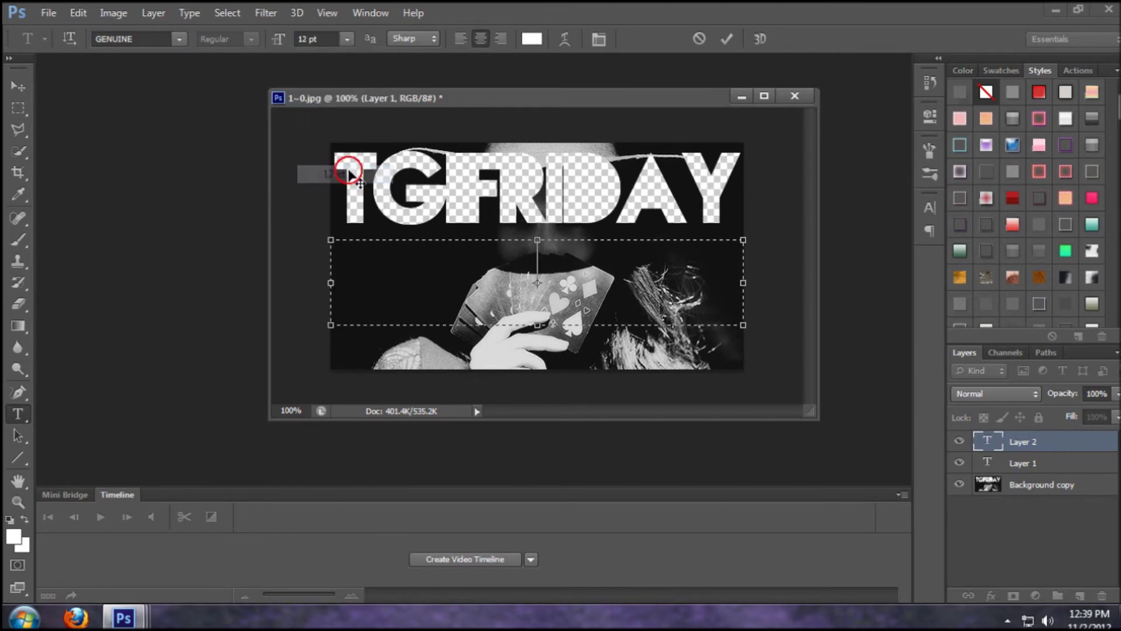
click(346, 40)
click(350, 140)
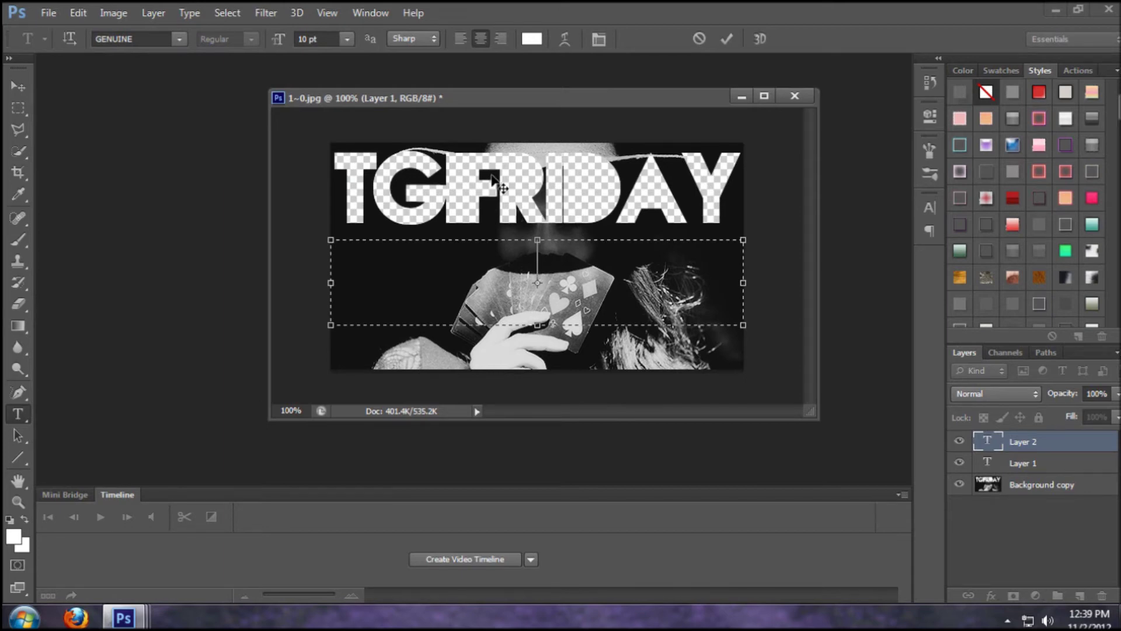
Step: Enter "Today we are goin' to have fun" in the text box and move it up directly beneath the TGIFRIDAY lettering
text(y)
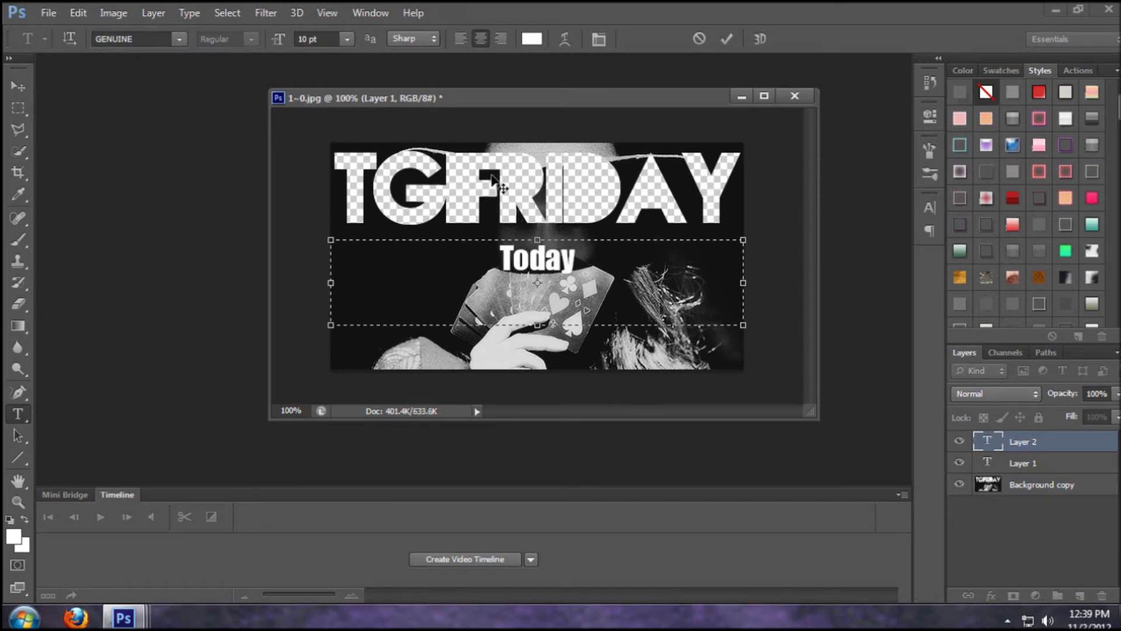
text( we are goin)
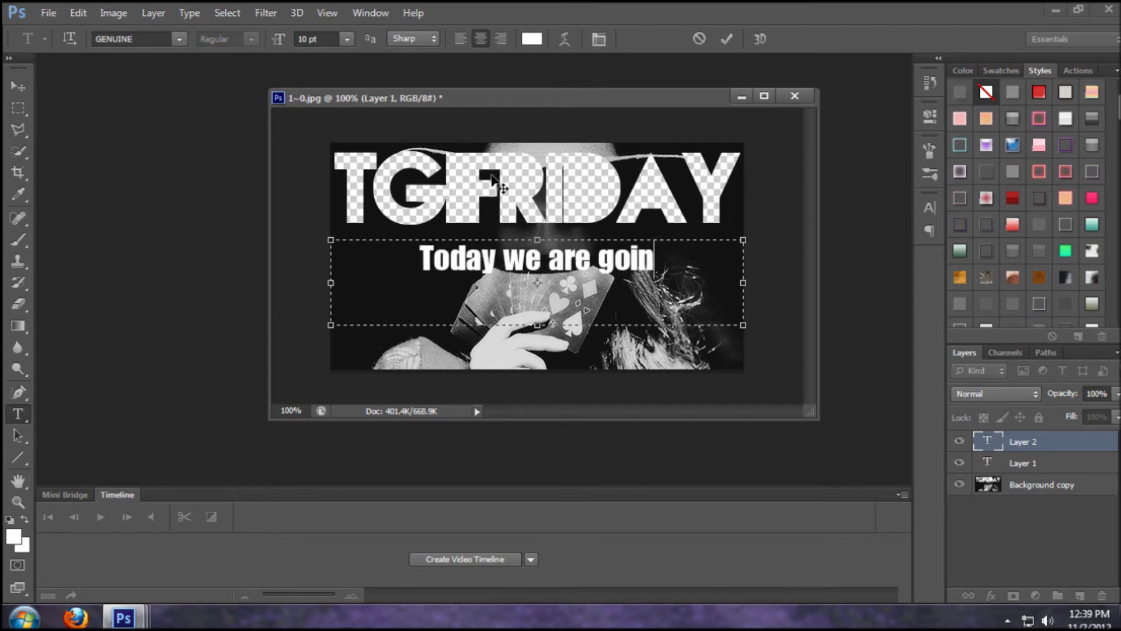
text(' to have fun)
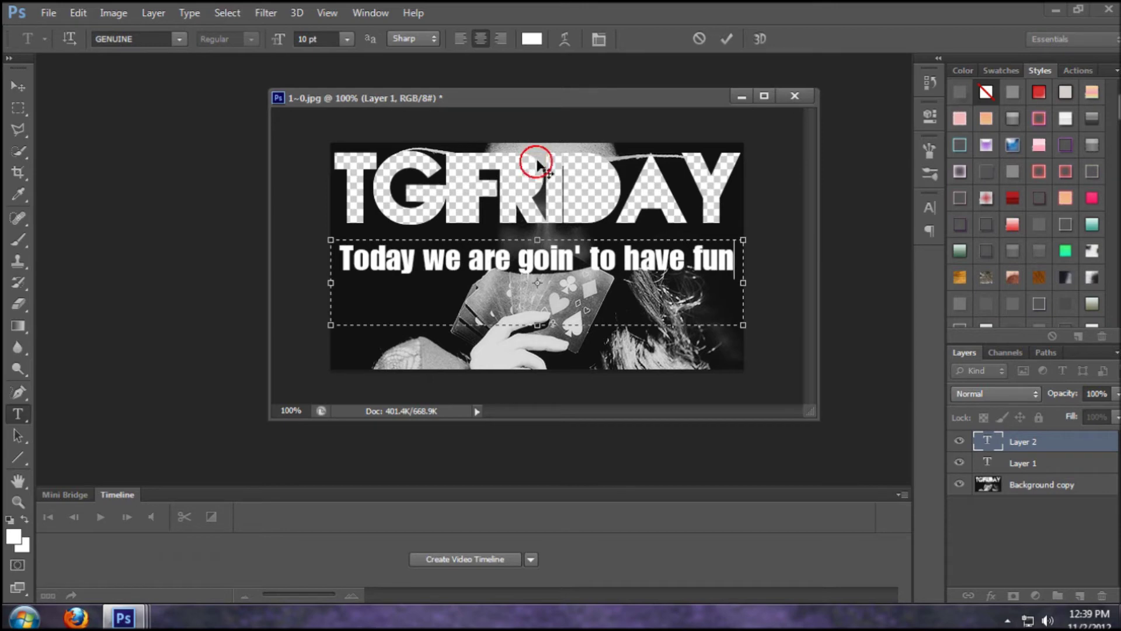
drag(536, 162, 536, 147)
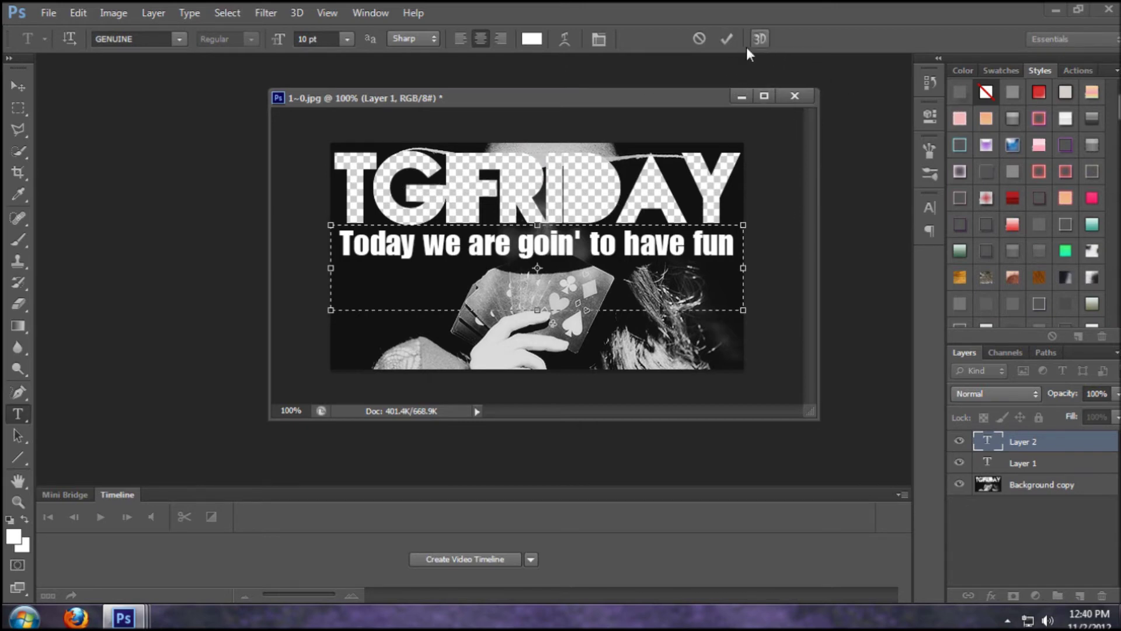
click(730, 39)
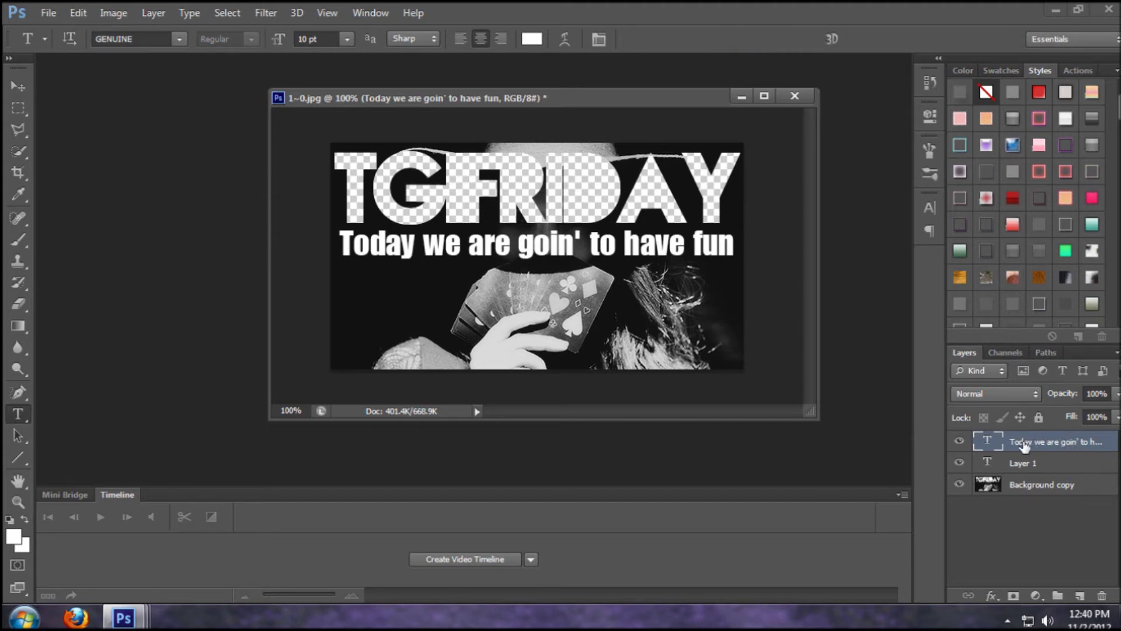
Step: Delete the empty type layer Layer 1
click(1059, 464)
click(1102, 595)
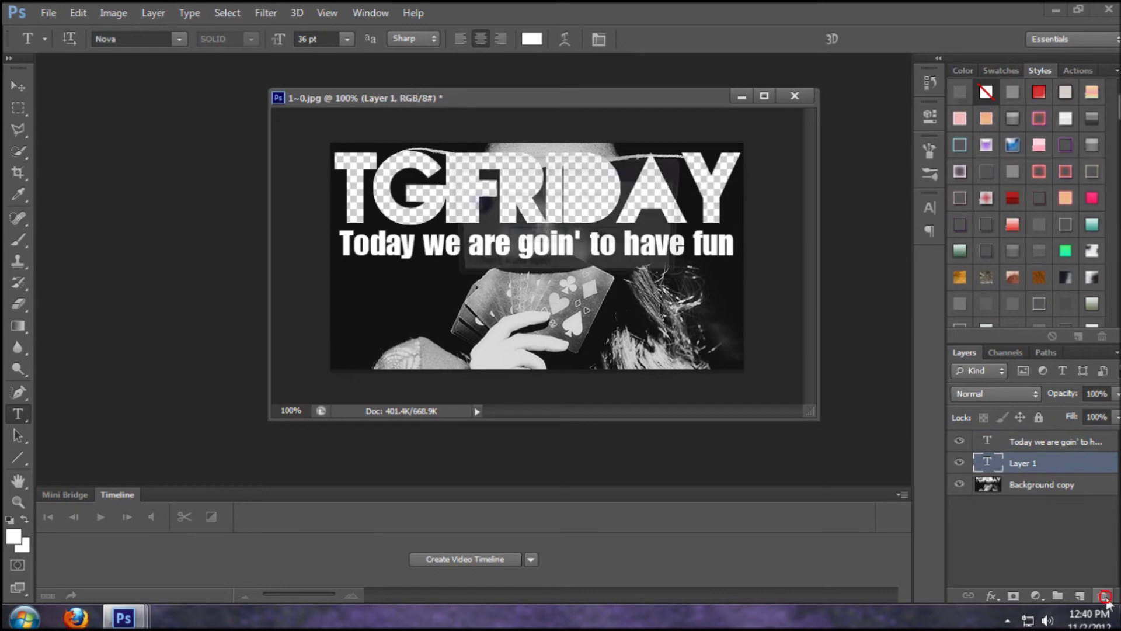
click(533, 237)
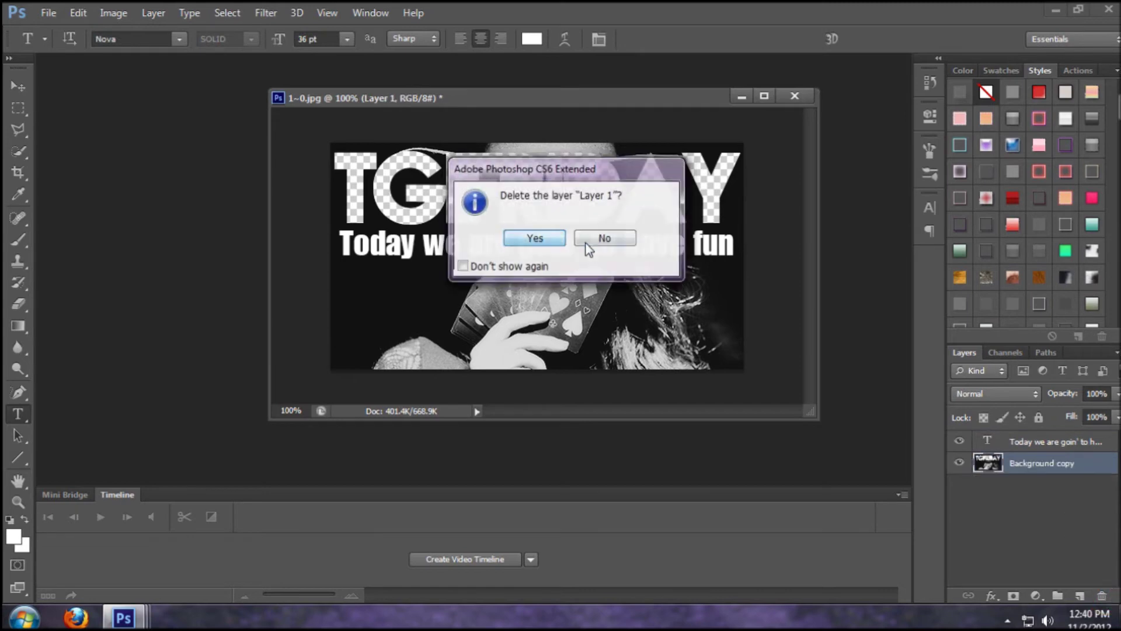
Step: Rasterize the "Today we are goin' to have fun" layer and select all its letters with the Quick Selection tool
click(1054, 444)
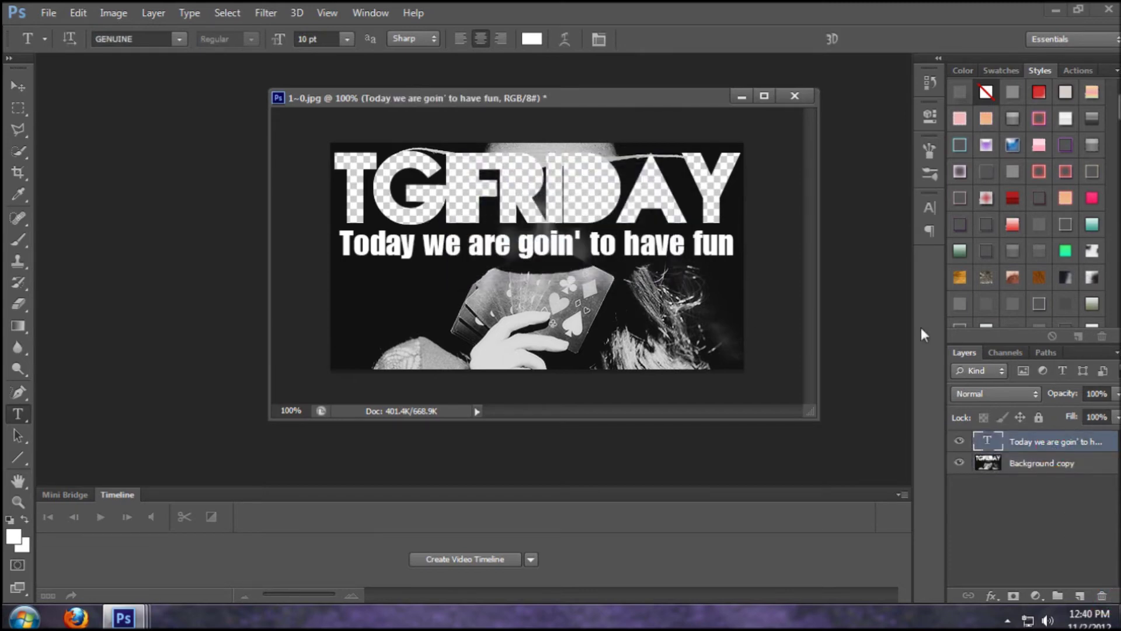
right_click(1060, 442)
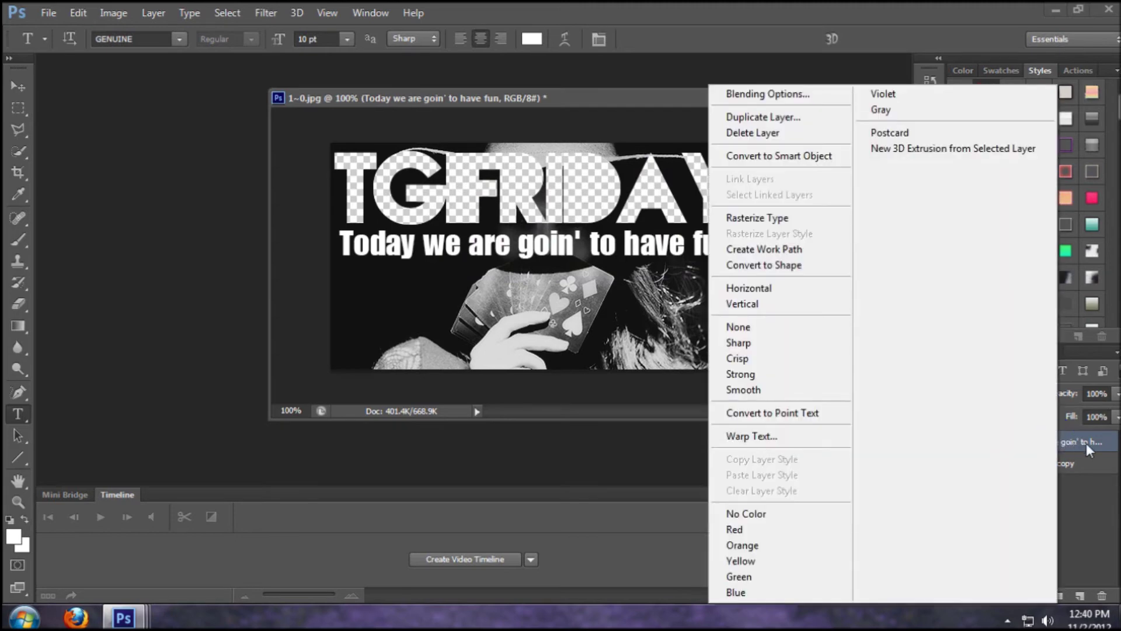
click(787, 220)
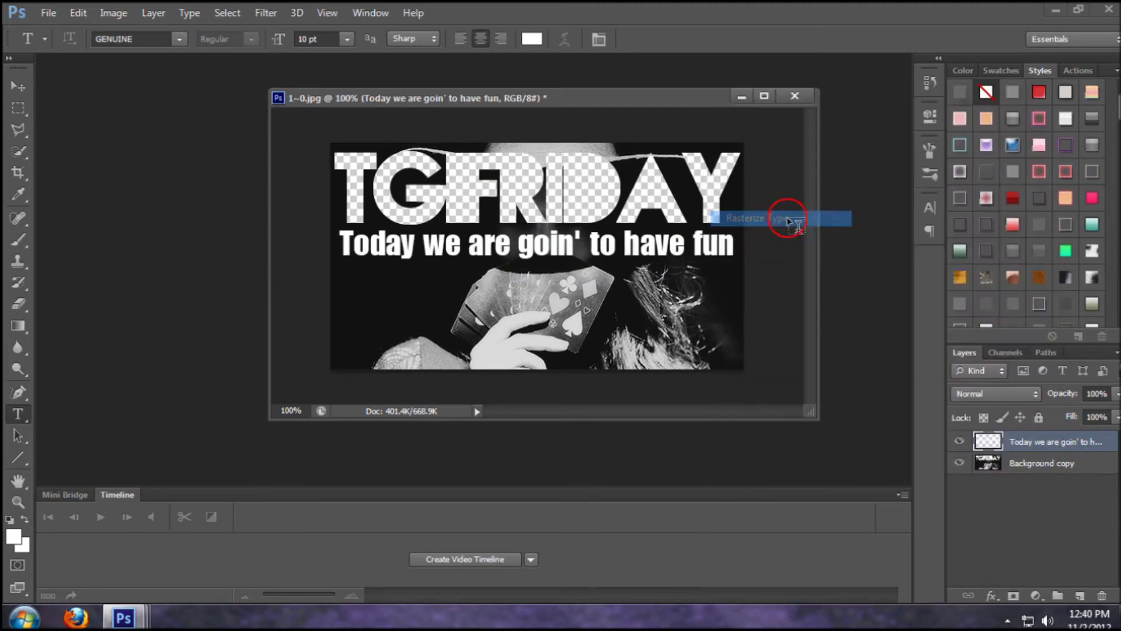
click(20, 152)
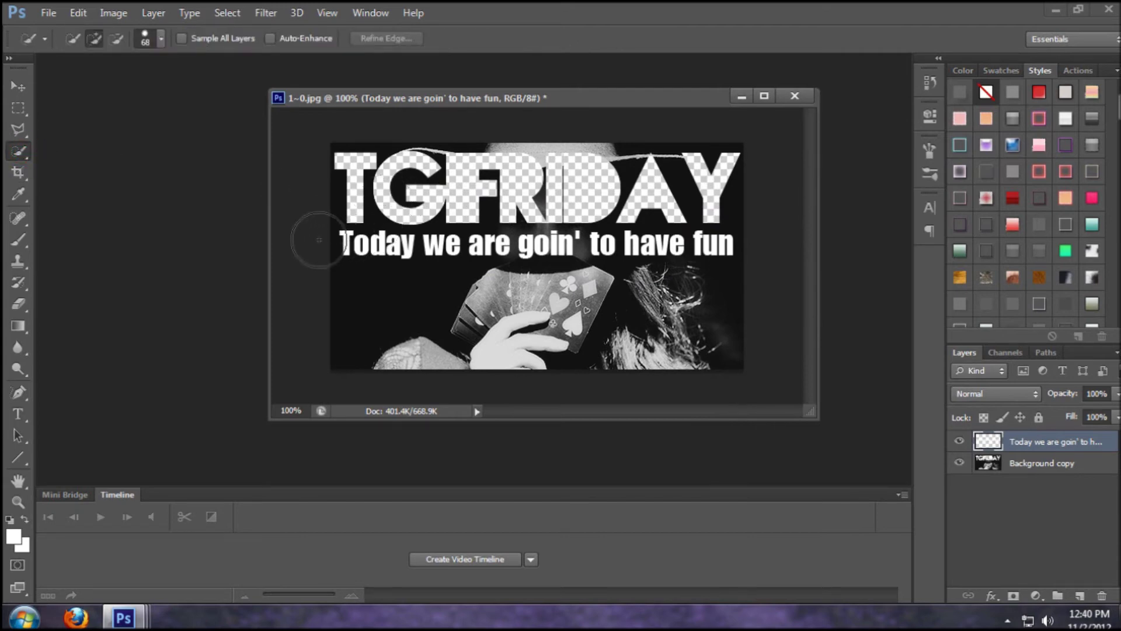
drag(314, 239, 893, 257)
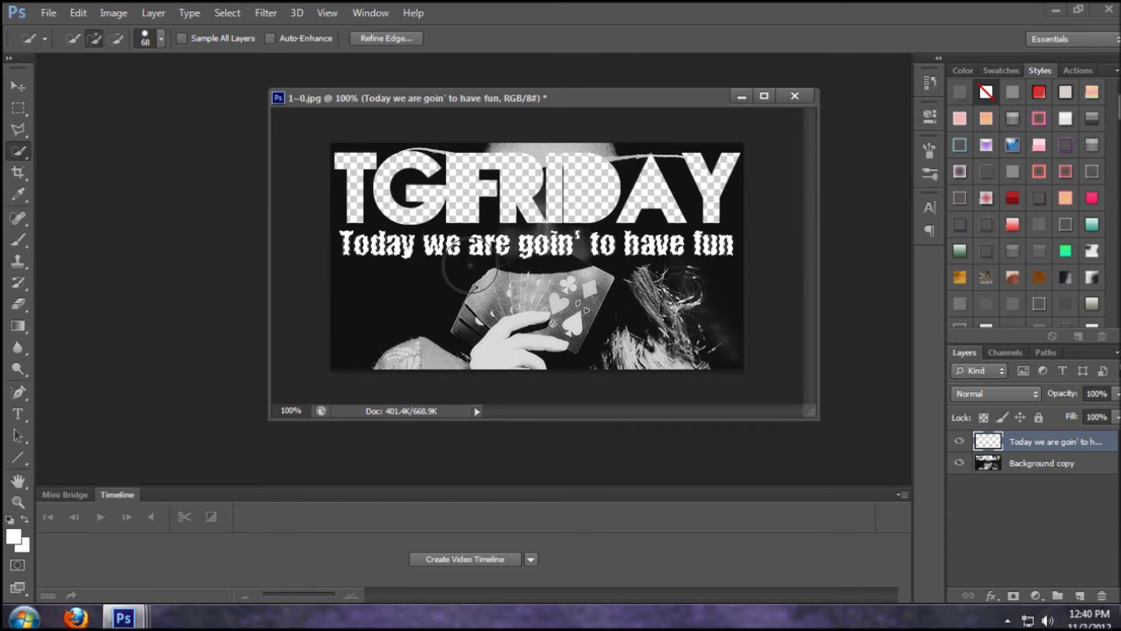
Step: Merge the "Today we are goin' to have fun" layer down into Background copy, keeping the letters selected
right_click(490, 246)
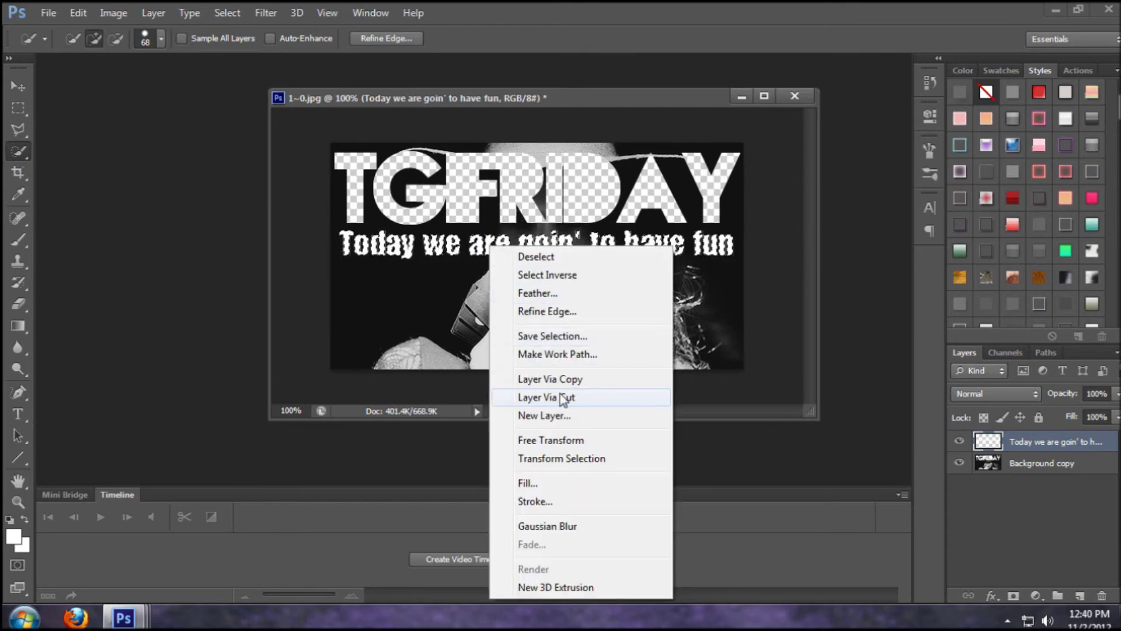
click(401, 104)
click(153, 14)
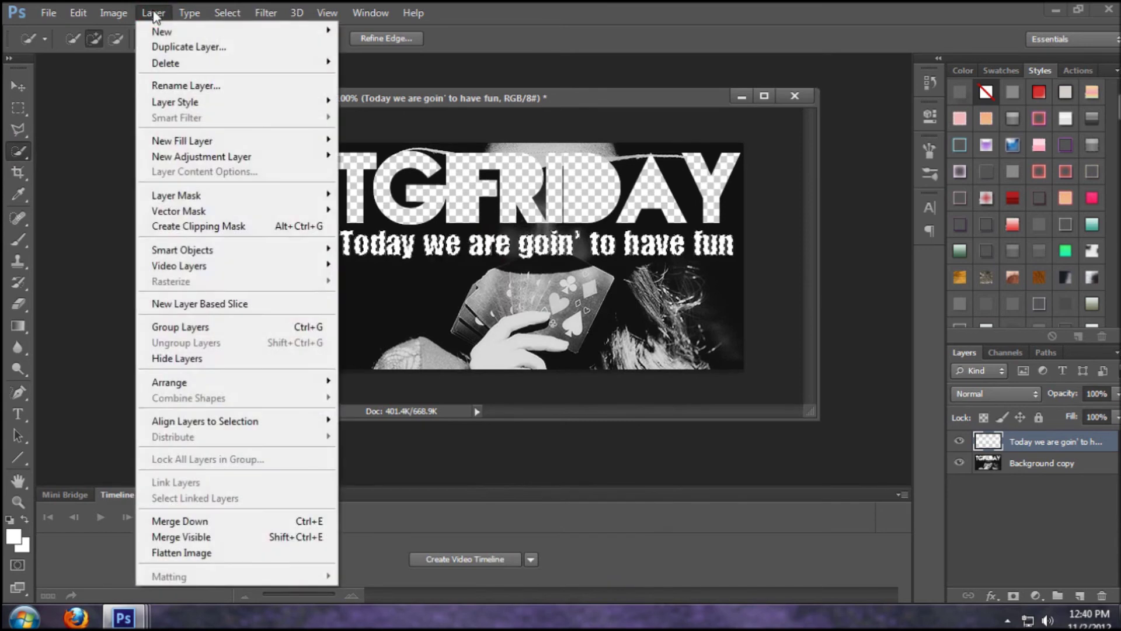
click(205, 522)
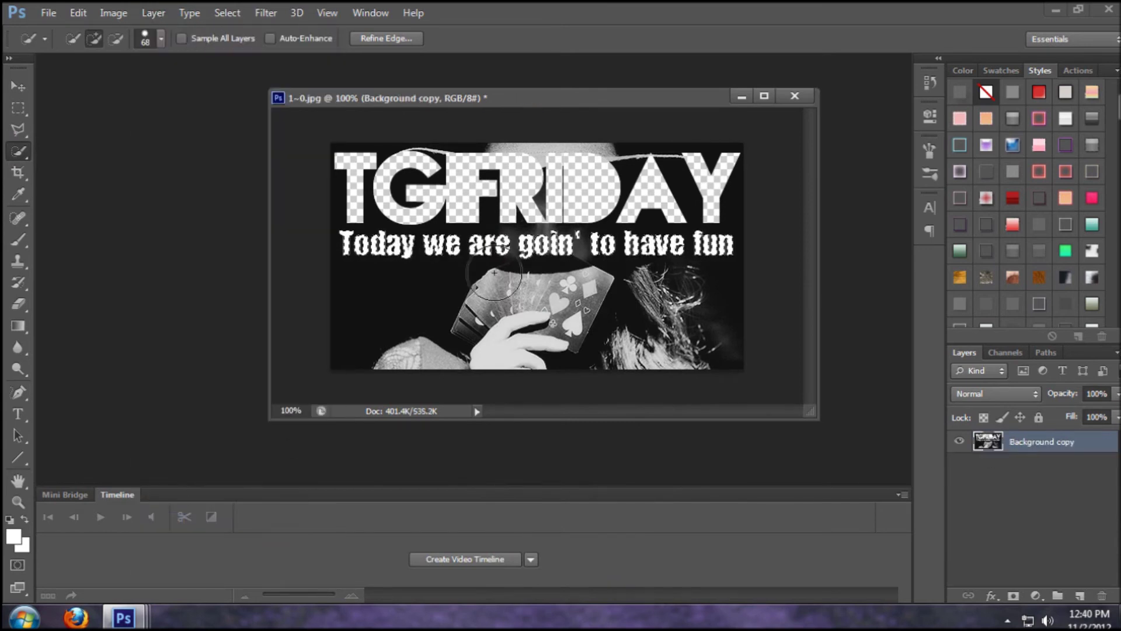
Step: Cut the selected tagline letters onto their own layer and delete that layer to make the tagline transparent
right_click(501, 244)
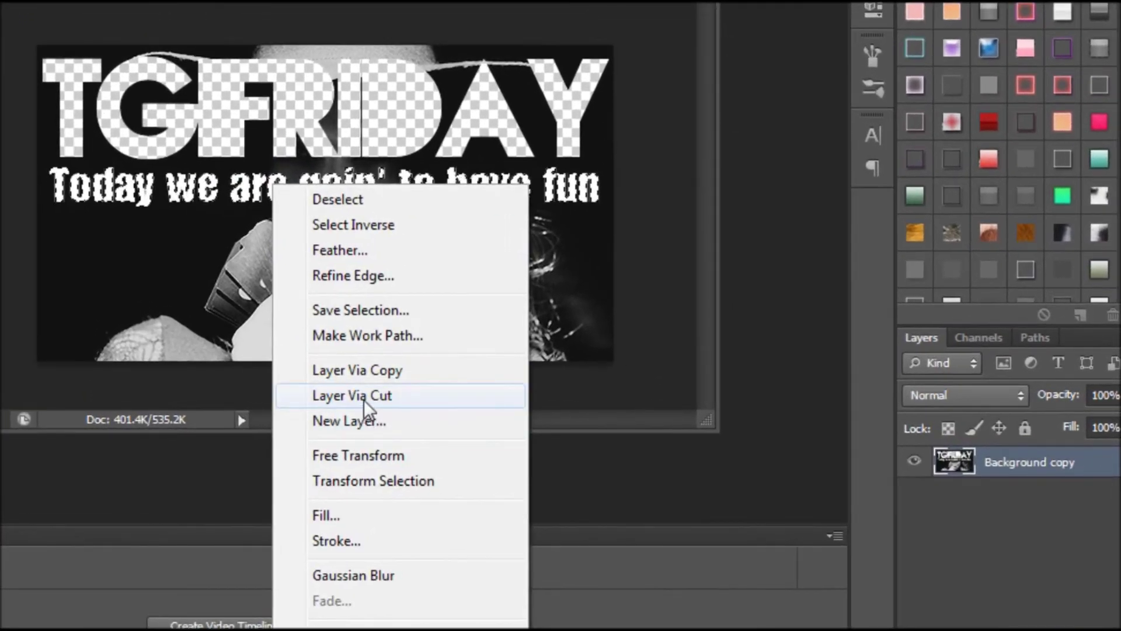
click(537, 396)
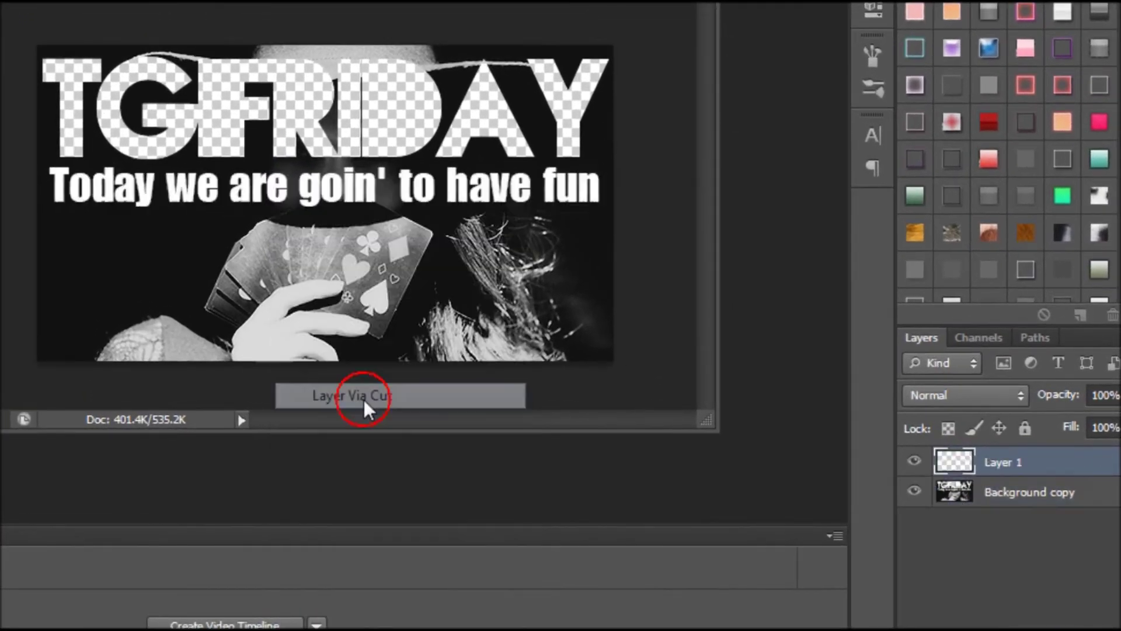
key(Delete)
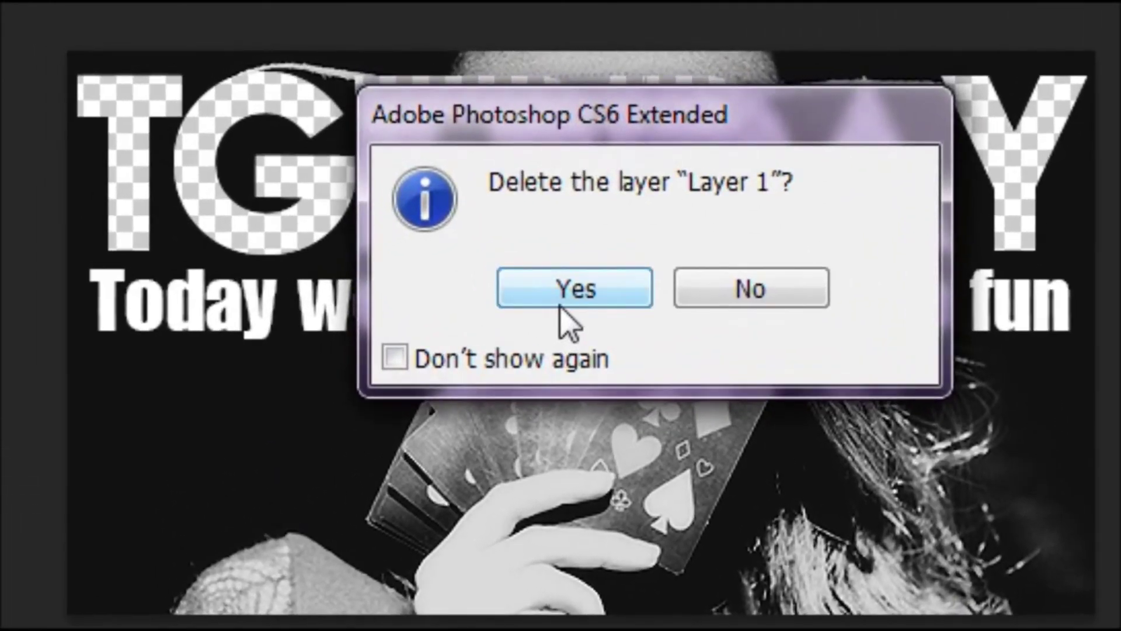
click(331, 194)
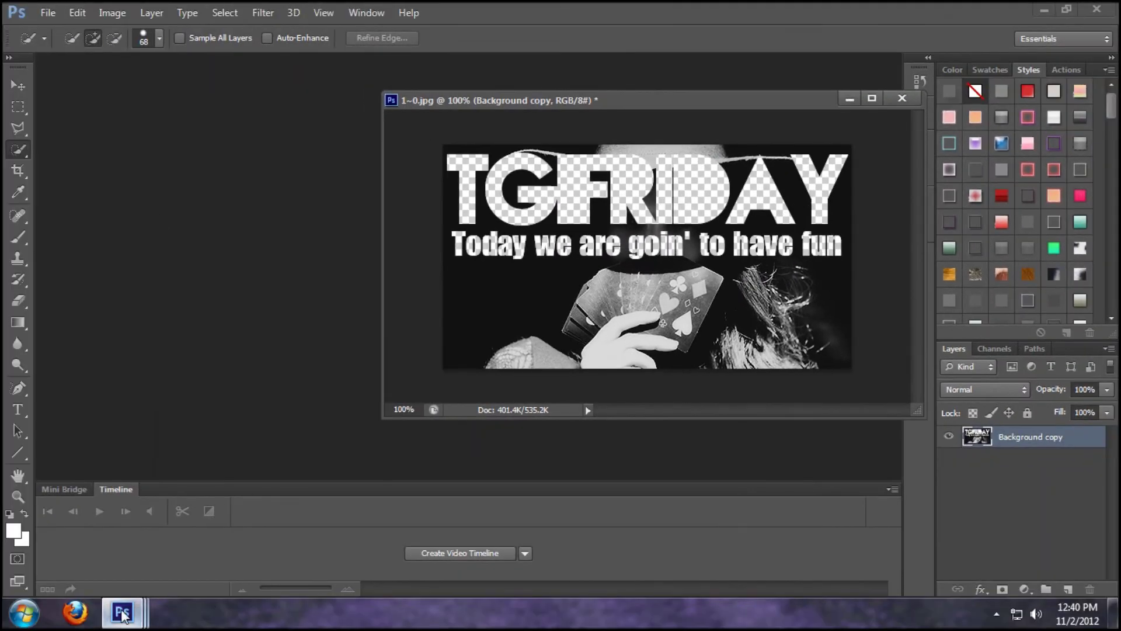
Step: Switch to the meganfoxtransformers.psd animation and select frame 1 in its timeline
mouse_move(122, 613)
click(313, 540)
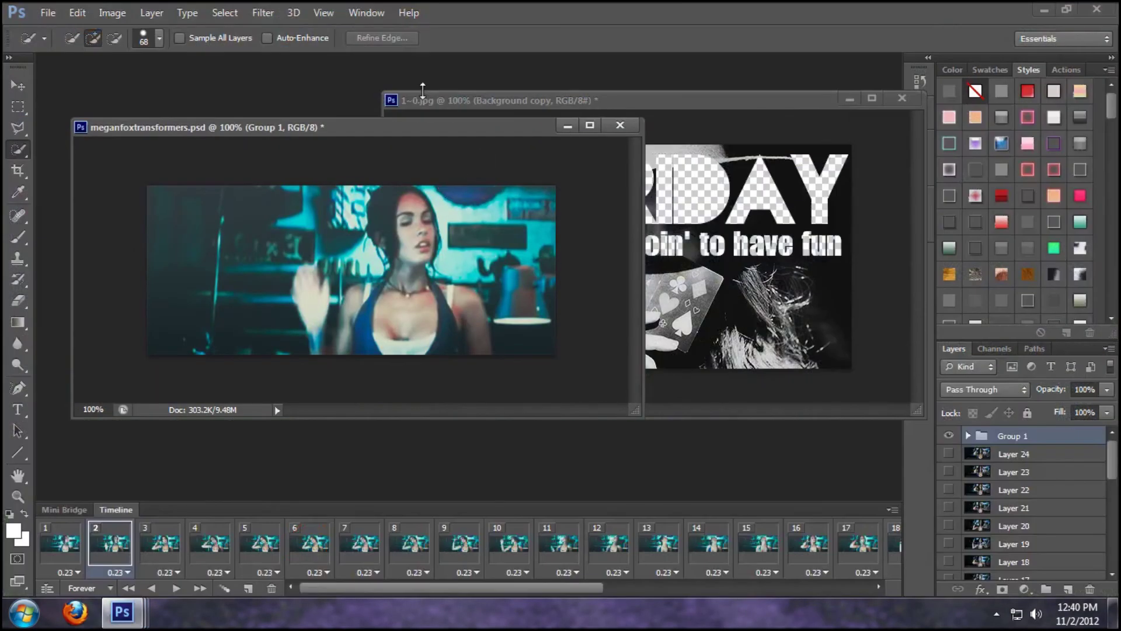
drag(429, 132, 507, 188)
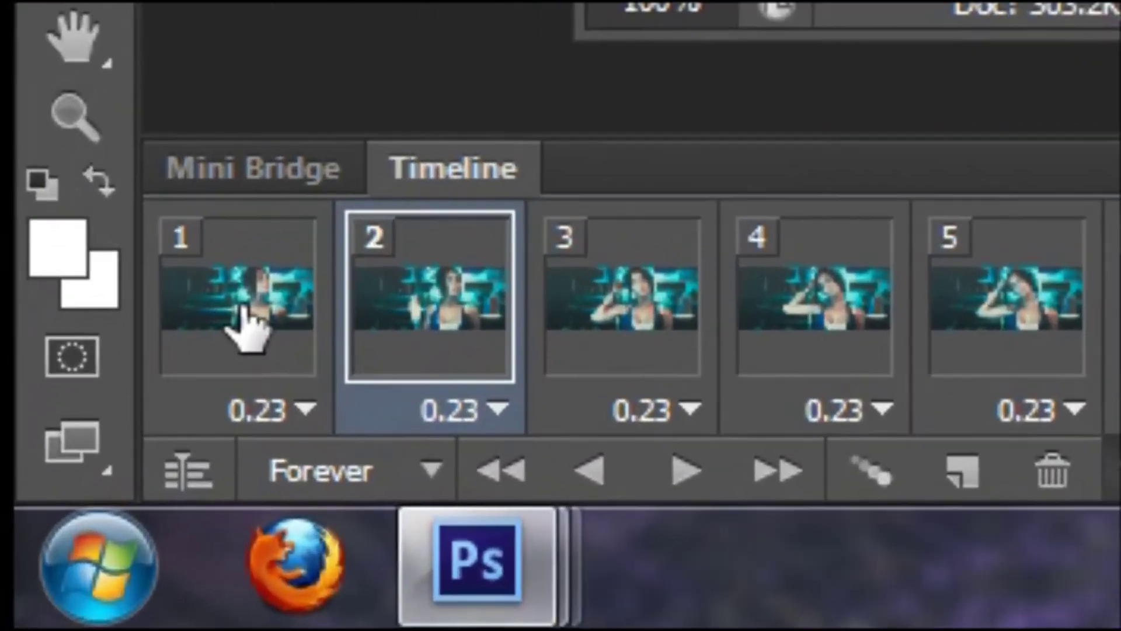
click(135, 448)
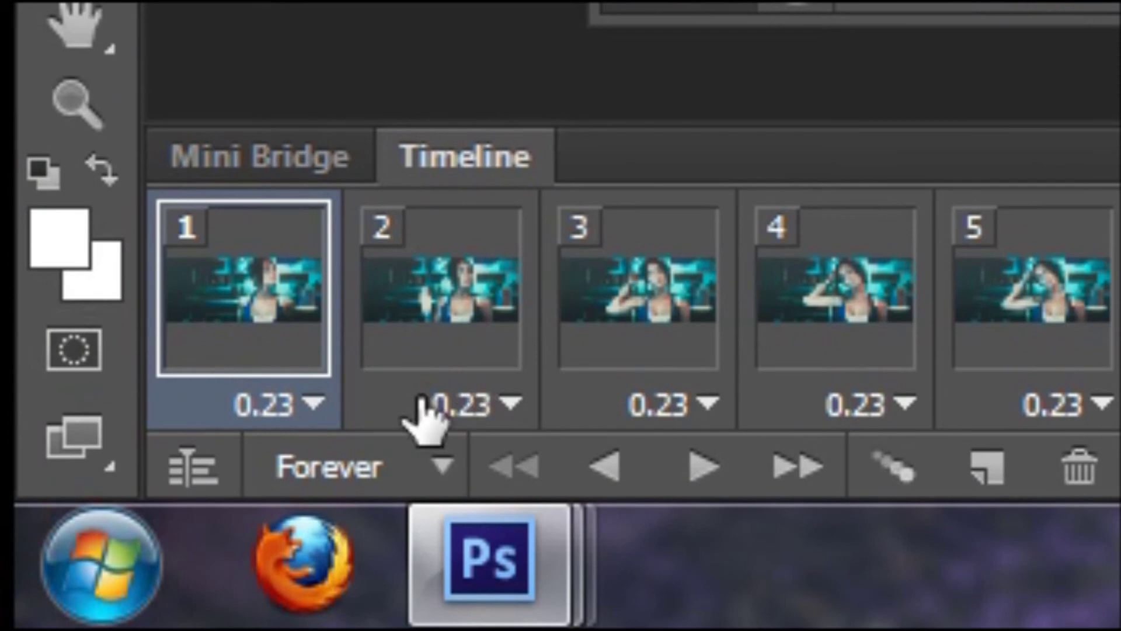
click(426, 358)
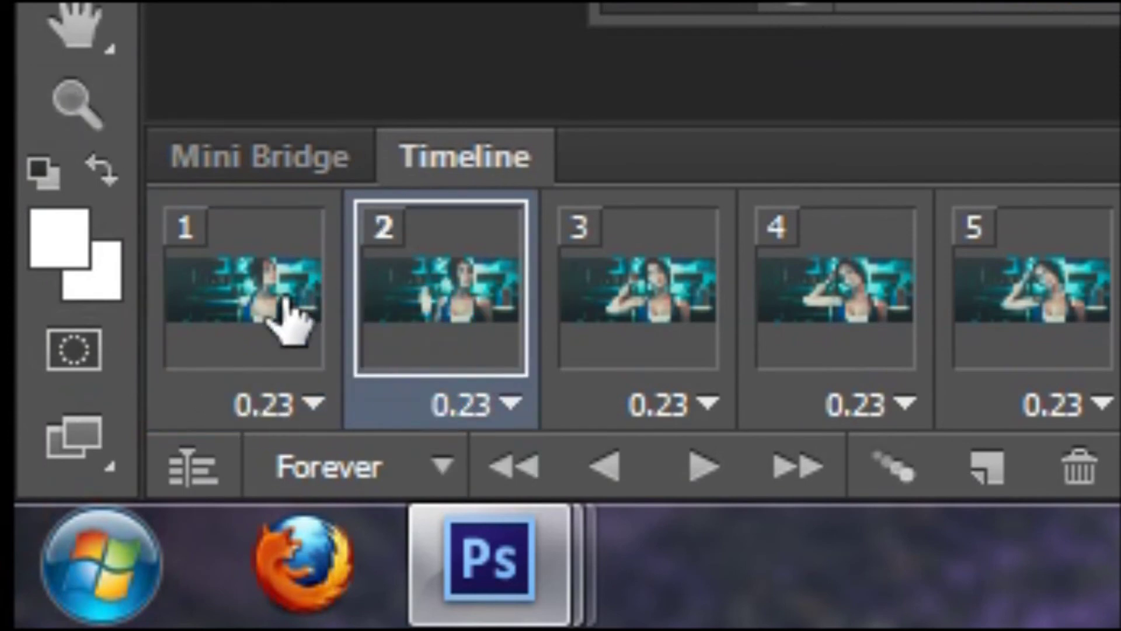
click(251, 318)
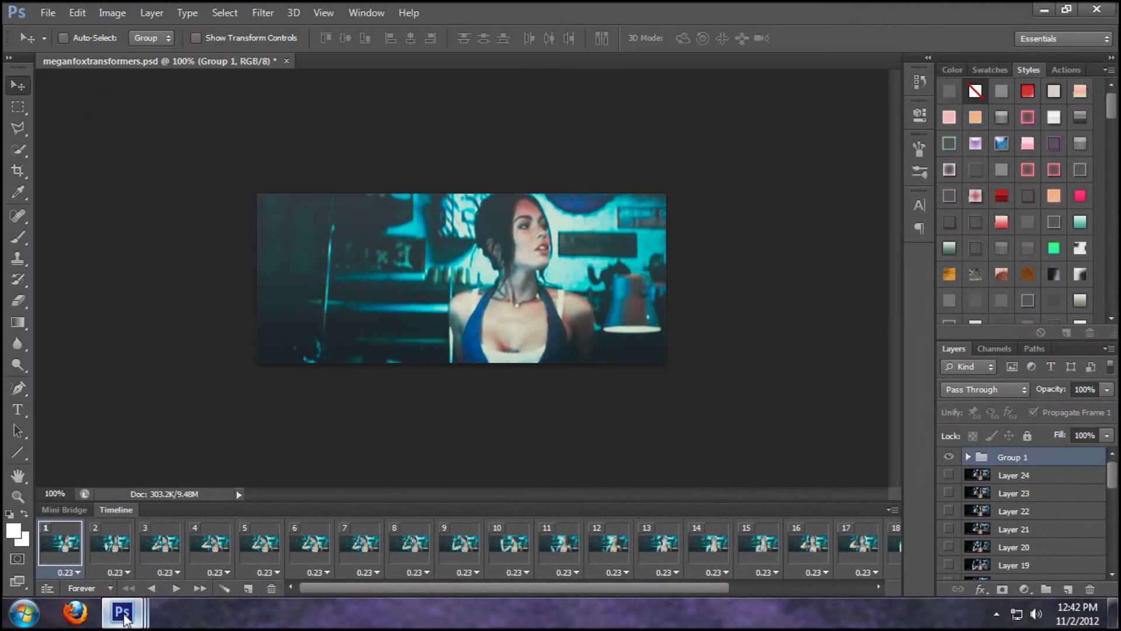
Step: Copy the cut-out image from 1~0.jpg into meganfoxtransformers.psd and position it so both lines of lettering fit over the animation
mouse_move(124, 619)
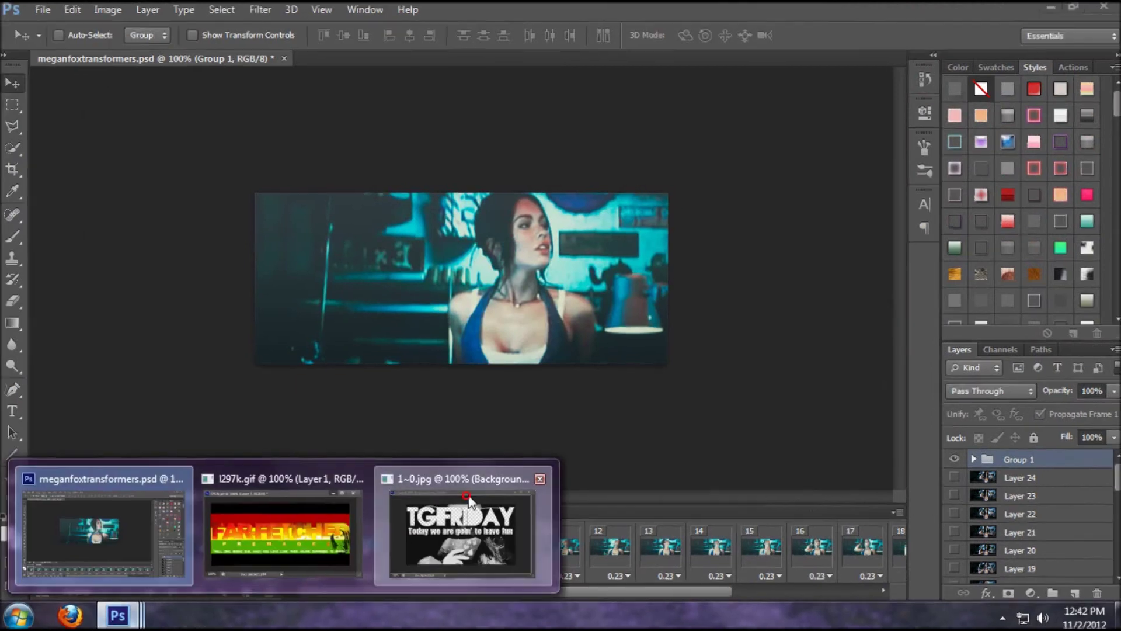
click(470, 532)
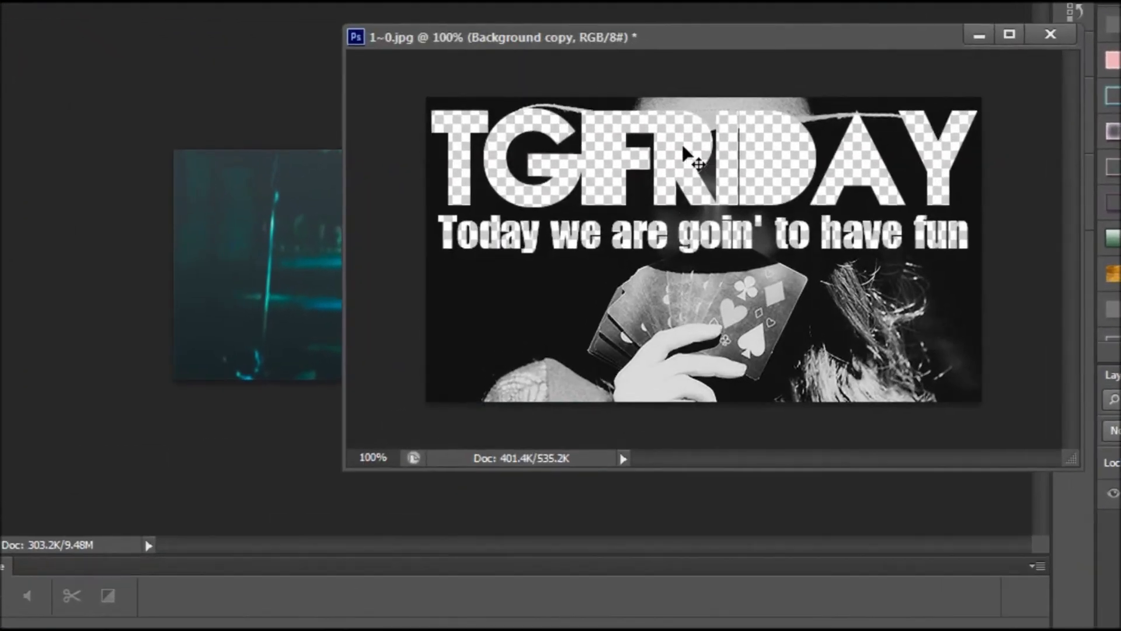
drag(686, 153, 286, 253)
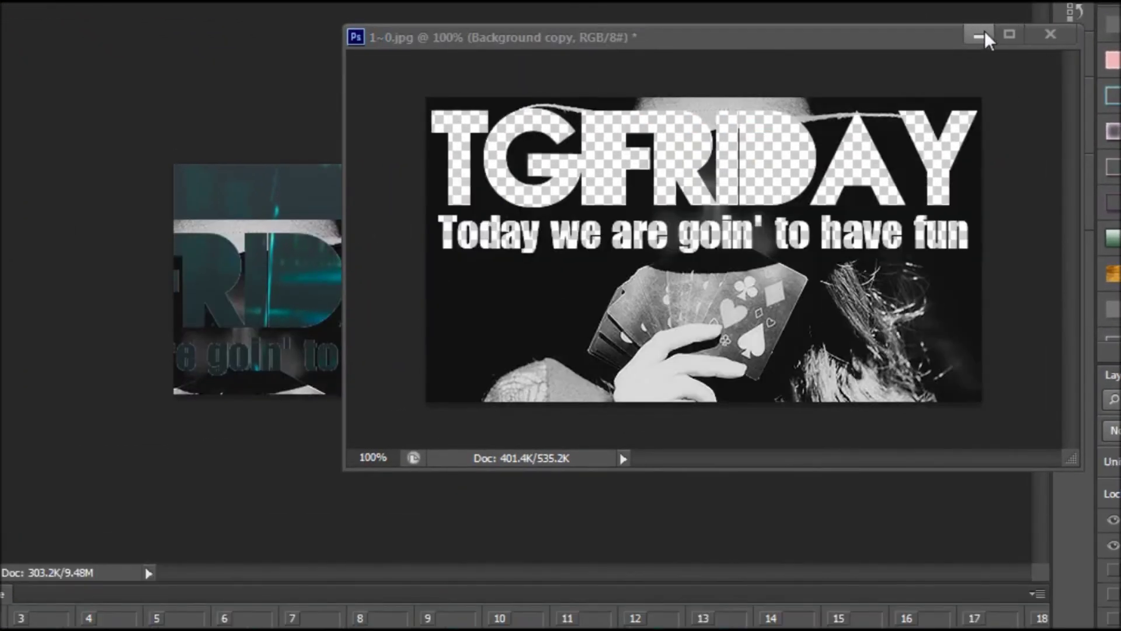
click(979, 36)
drag(416, 266, 692, 219)
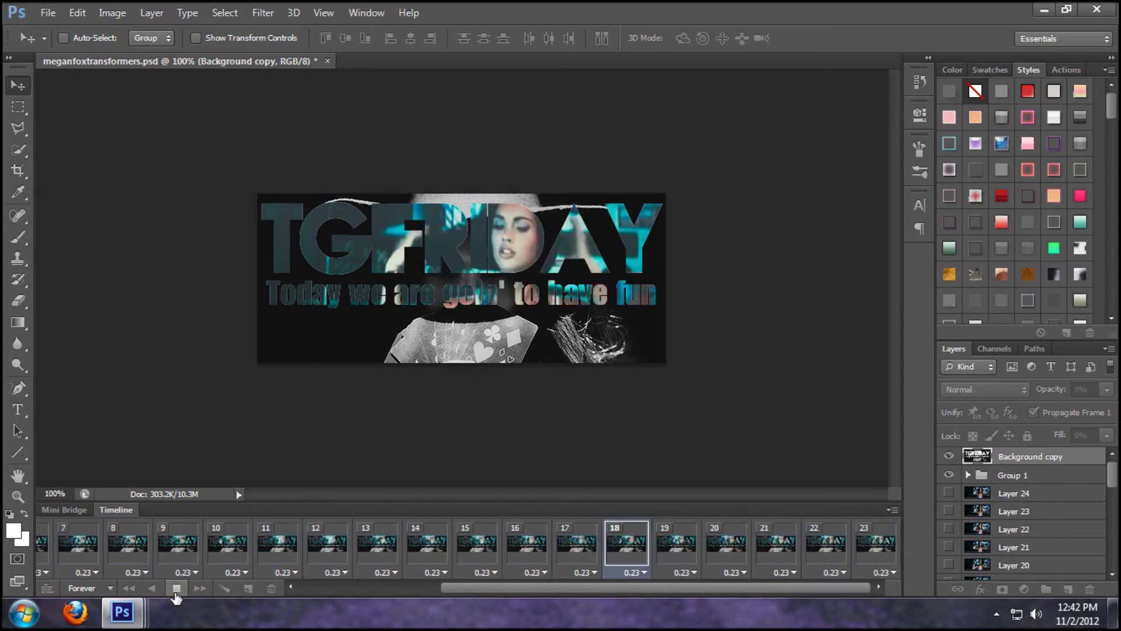
Step: Stop the animation playback and open Save for Web to export the animation
click(176, 588)
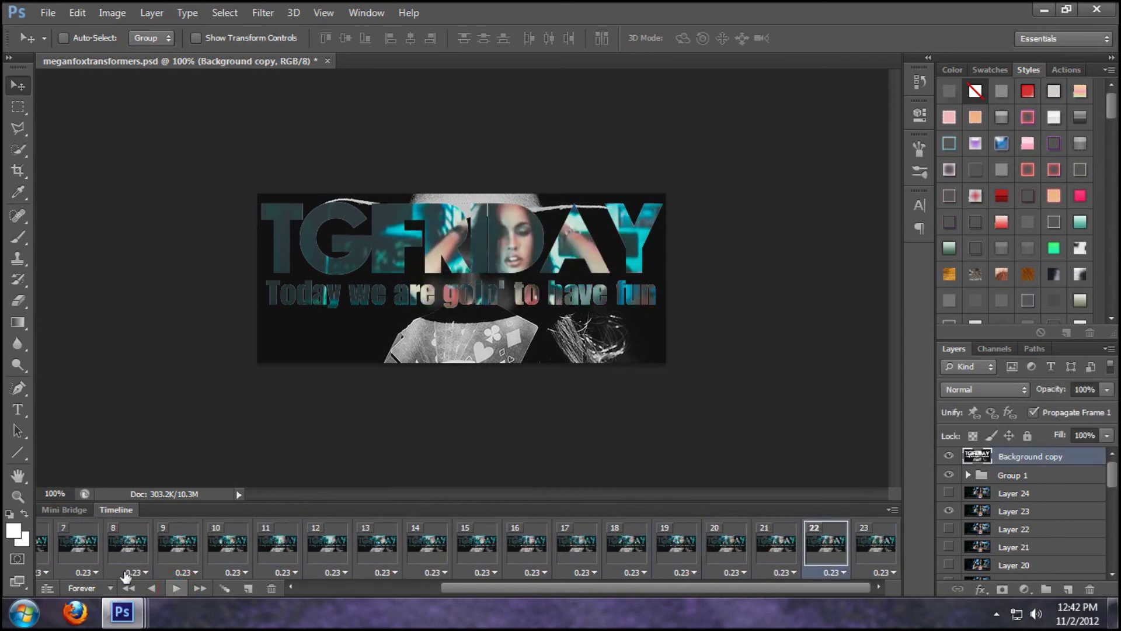
click(46, 14)
click(120, 238)
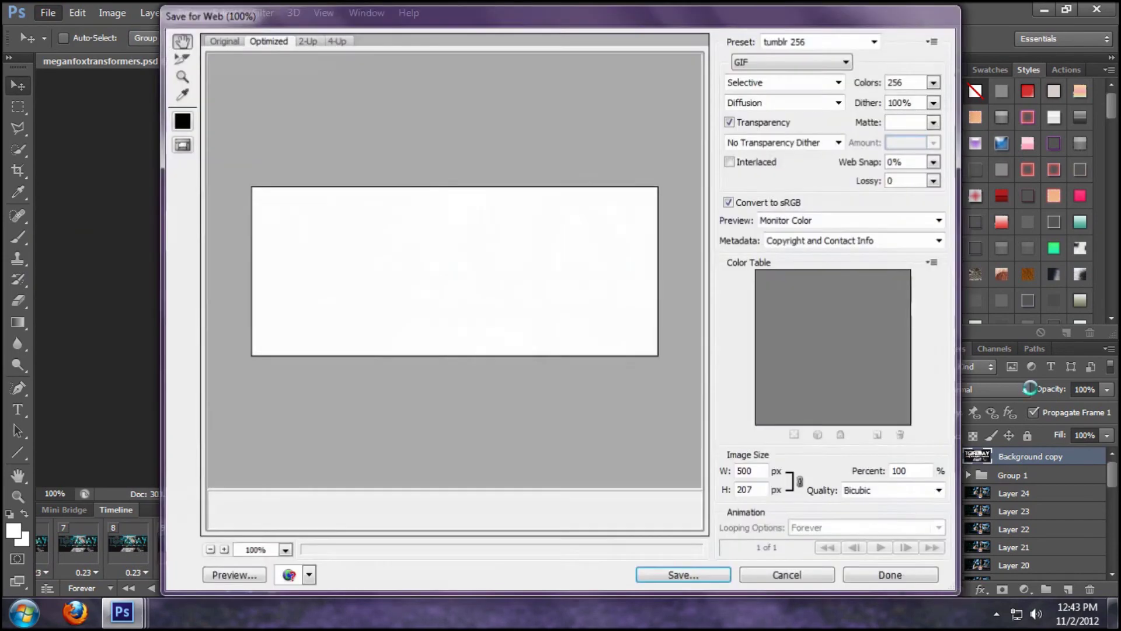